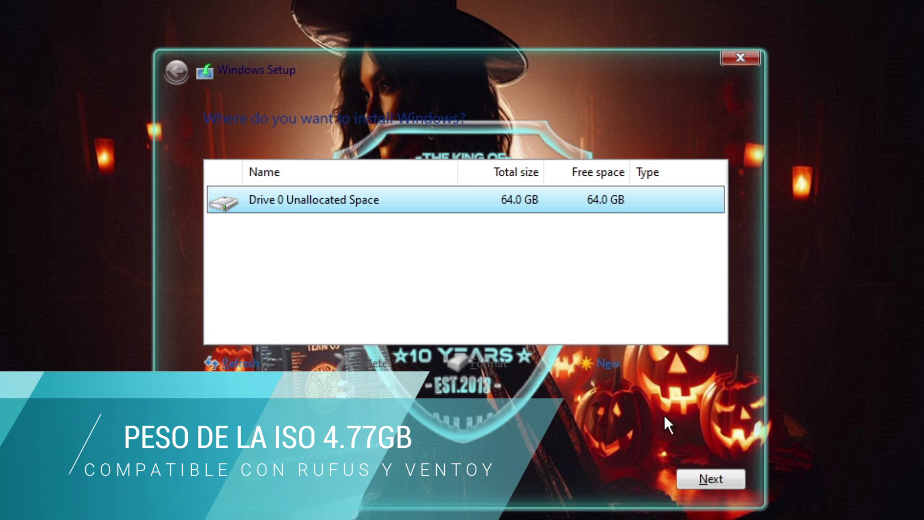
# Step: Install Windows on the unallocated space of Drive 0 and enter the user name for the new account
pyautogui.click(701, 472)
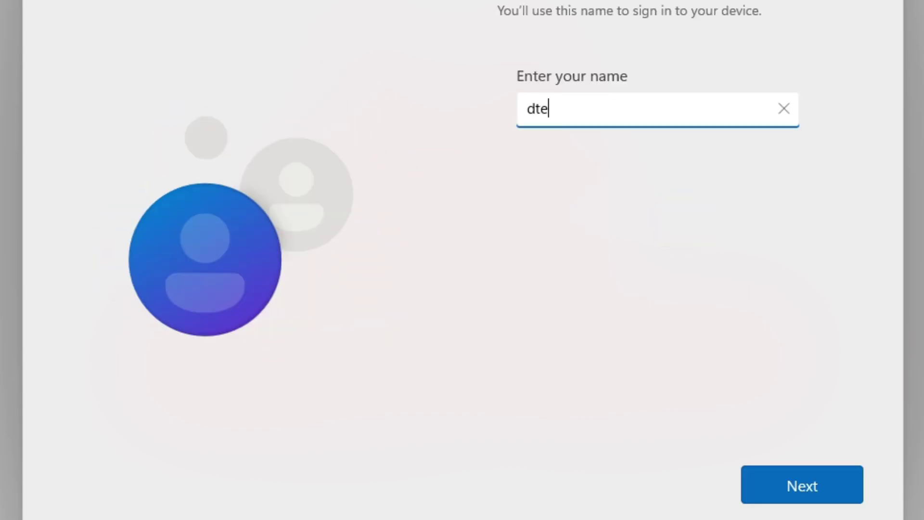
pyautogui.write('ch')
pyautogui.click(782, 490)
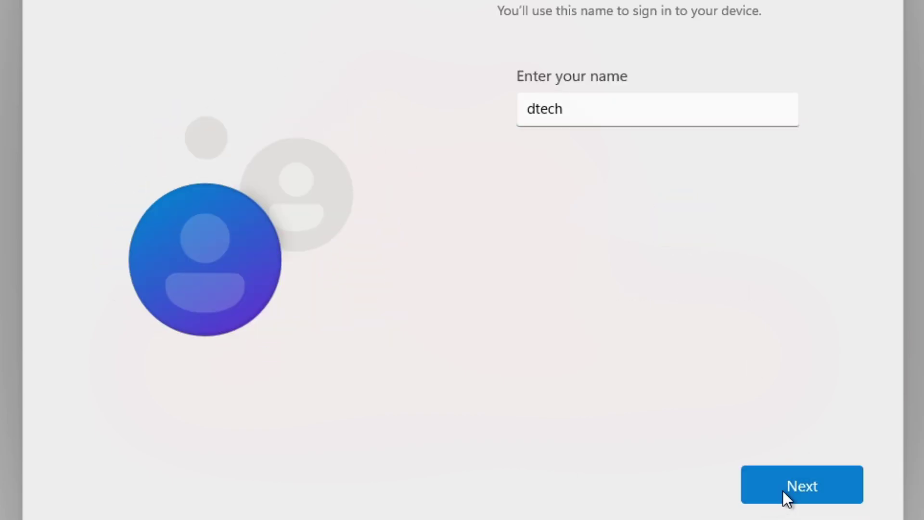
pyautogui.click(784, 487)
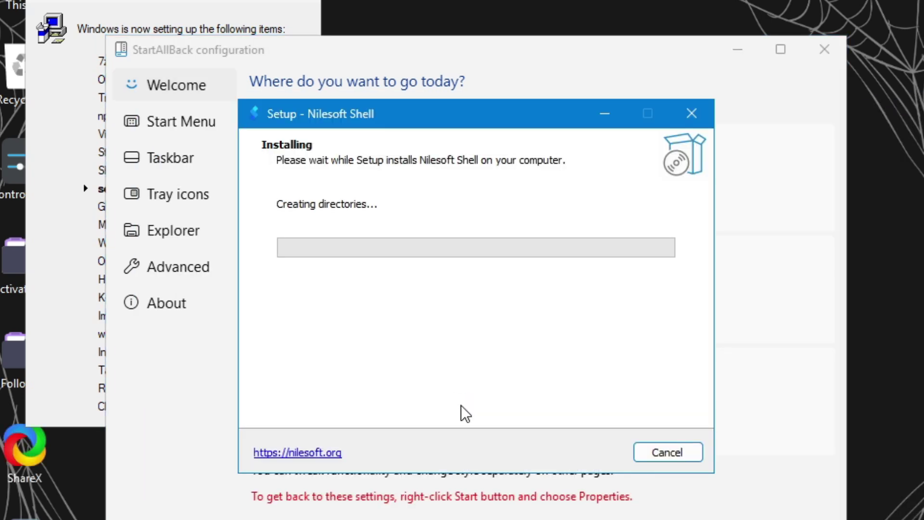
# Step: Close the StartAllBack configuration window
pyautogui.click(497, 389)
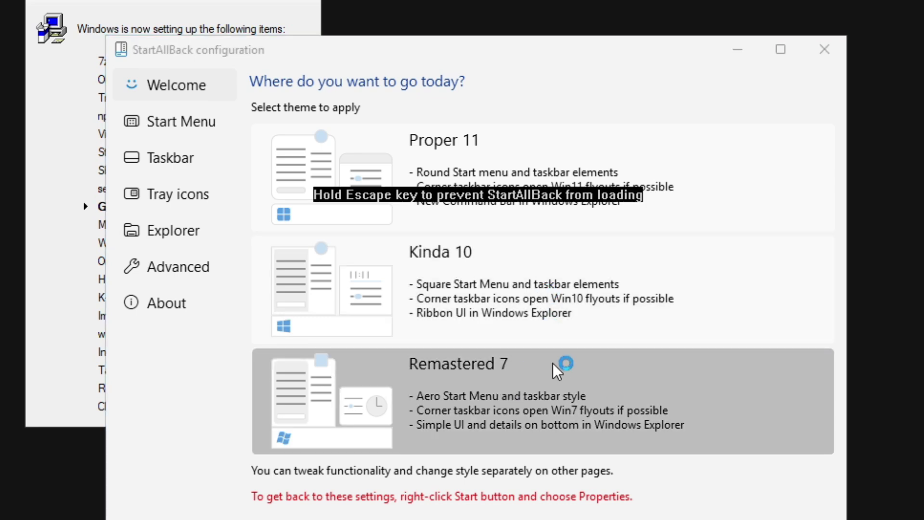
pyautogui.click(823, 50)
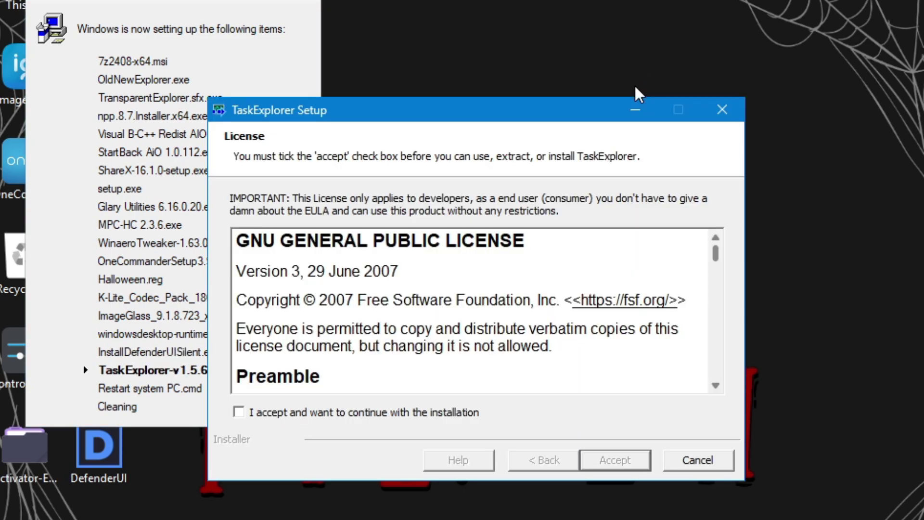
# Step: Accept the TaskExplorer license and install it with the default options in C:\Program Files\TaskExplorer\, then finish its setup
pyautogui.click(278, 417)
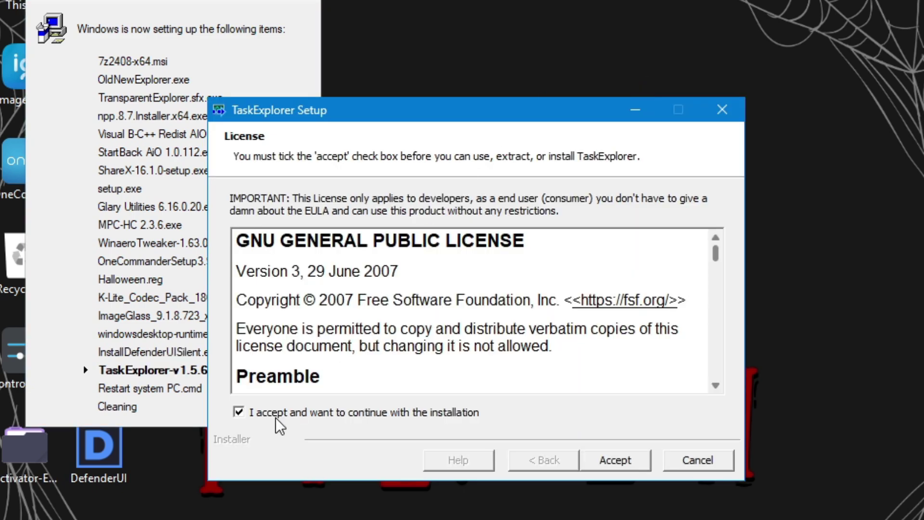
pyautogui.click(607, 458)
pyautogui.click(607, 458)
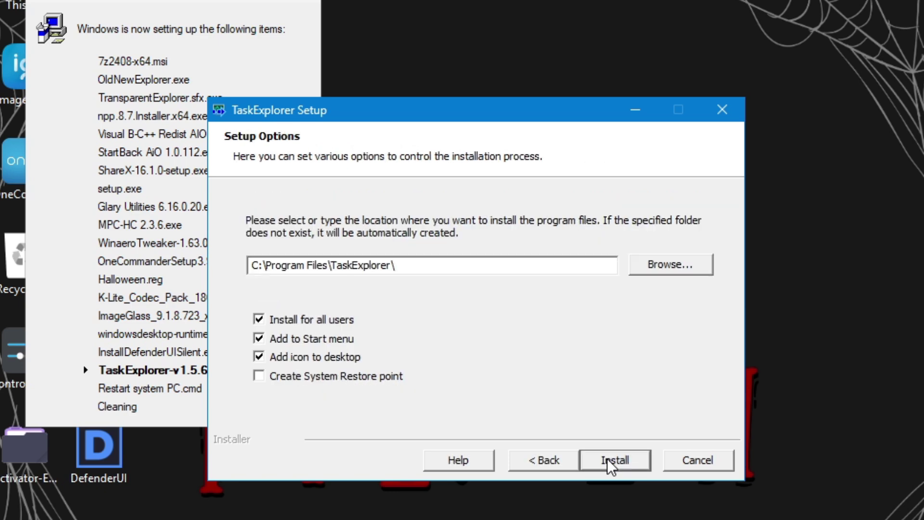
pyautogui.click(608, 458)
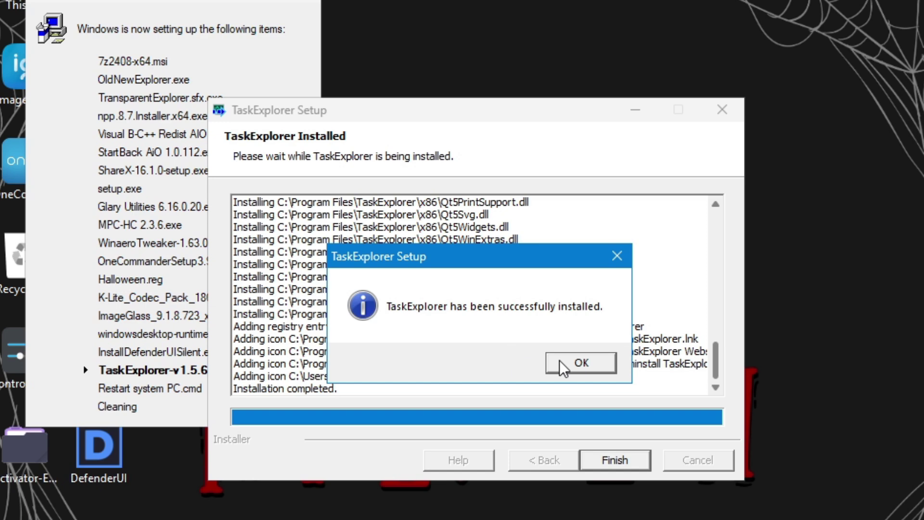
pyautogui.click(596, 366)
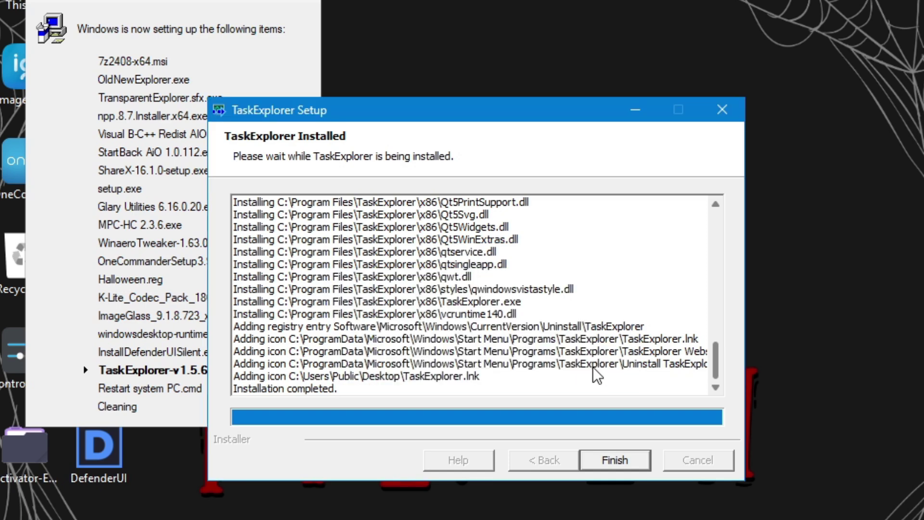
pyautogui.click(606, 454)
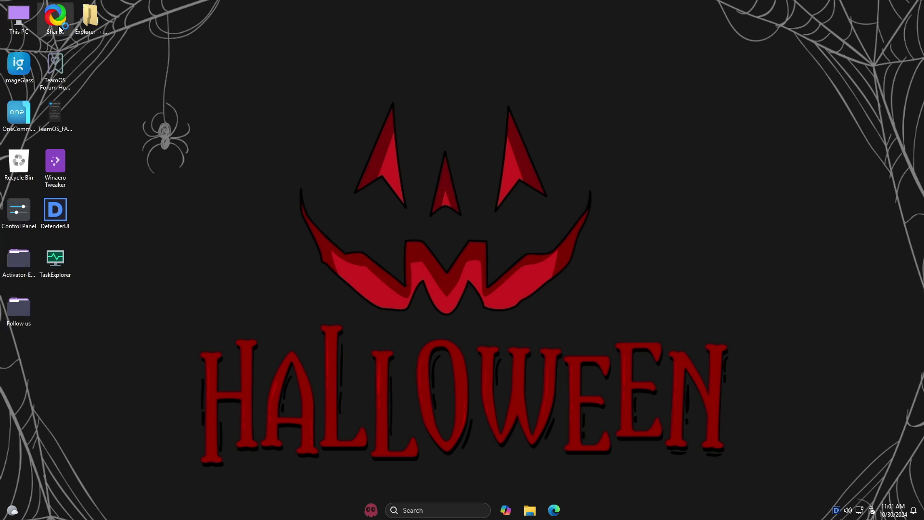
# Step: Run winver to check the Windows edition and build, and dismiss the version dialog
pyautogui.click(367, 512)
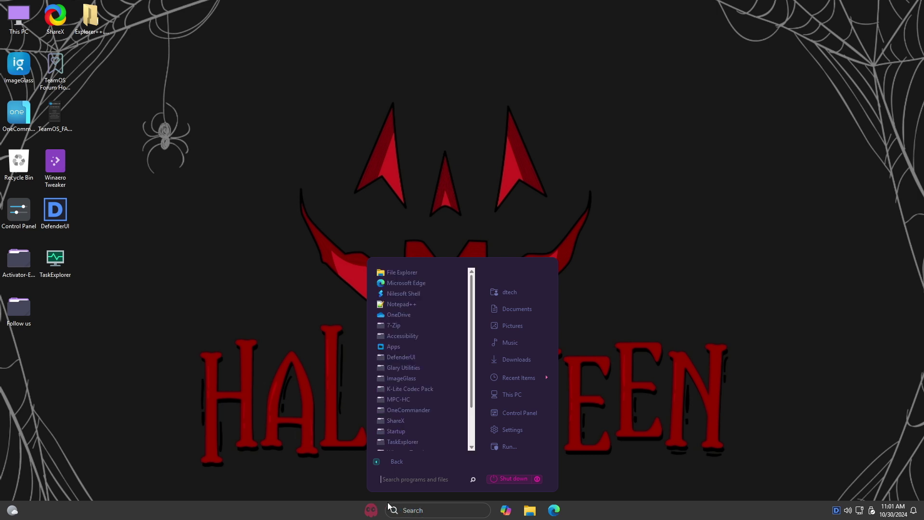
pyautogui.click(399, 483)
pyautogui.write('winver')
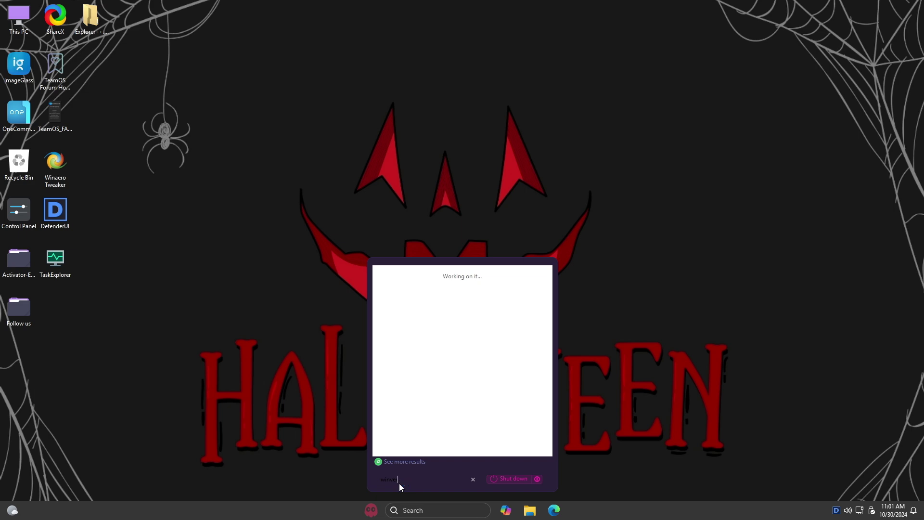
pyautogui.press('Return')
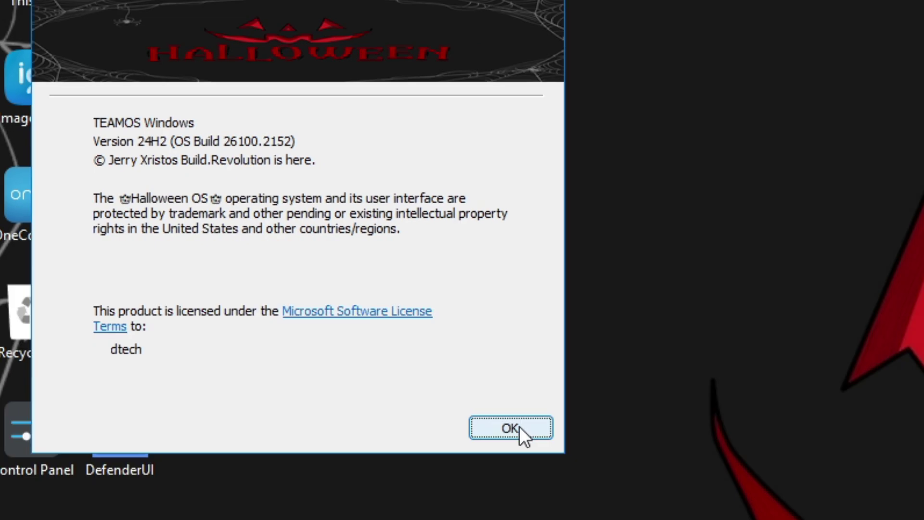
pyautogui.click(628, 513)
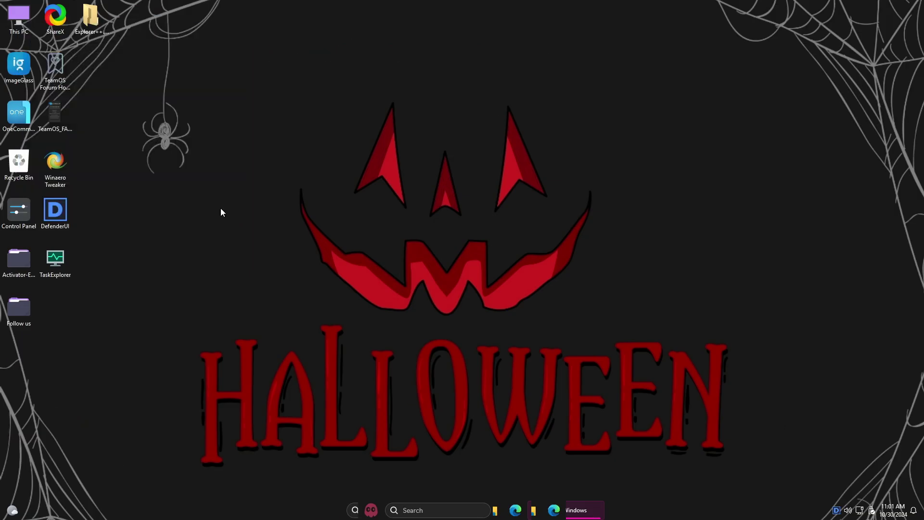
# Step: Inspect the running processes and the CPU and memory performance in Task Manager, and close it
pyautogui.rightClick(588, 513)
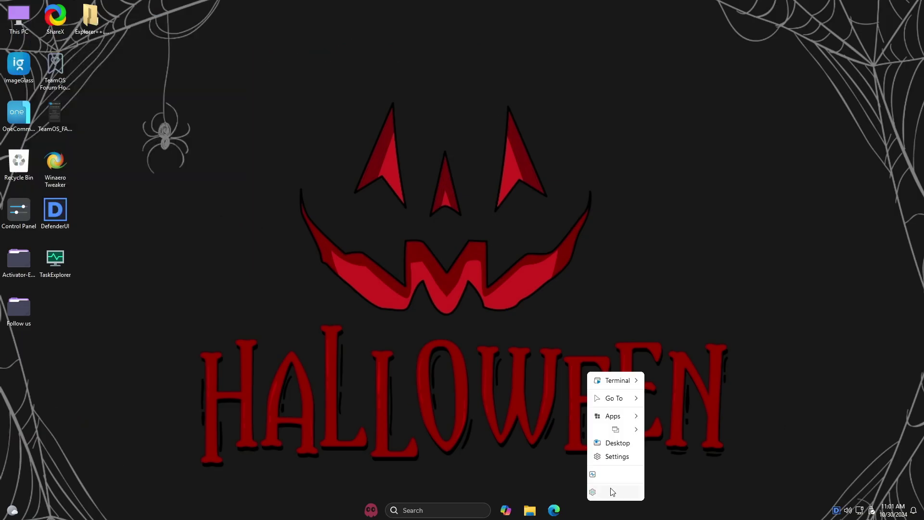
pyautogui.click(611, 516)
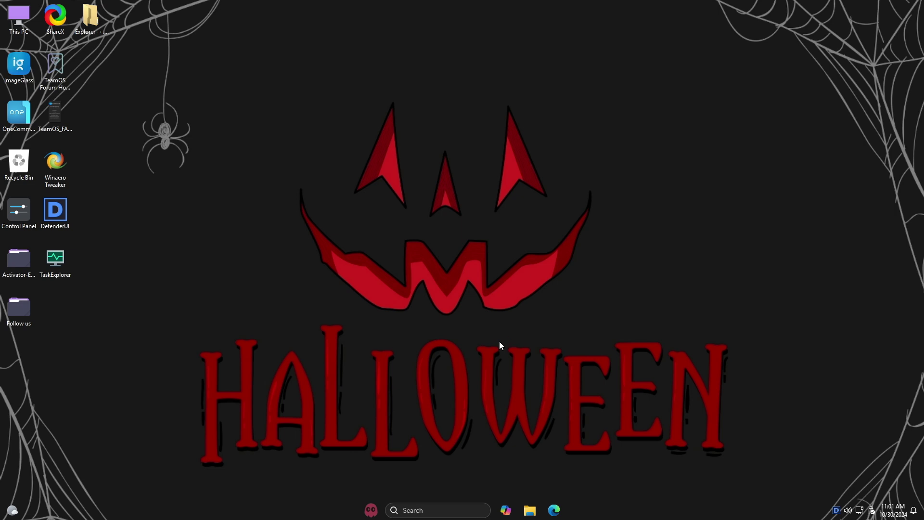
pyautogui.hotkey('ctrl', 'shift', 'Escape')
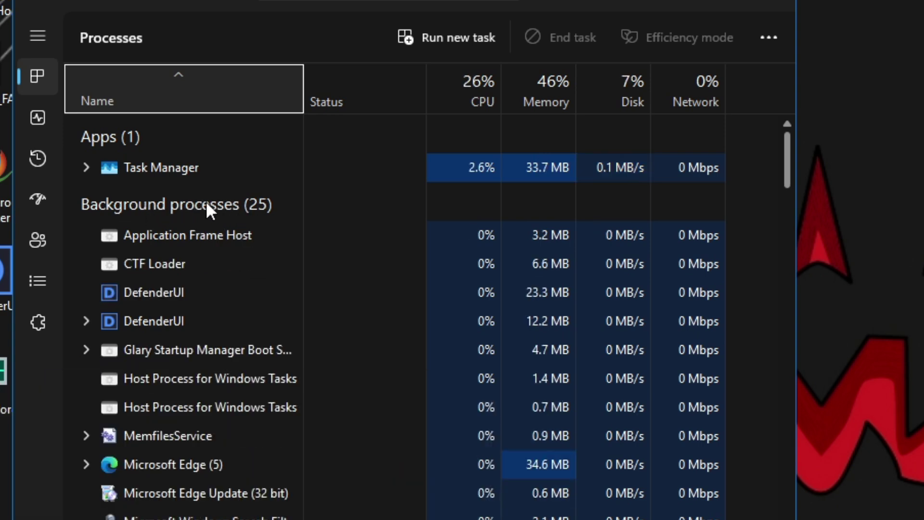
pyautogui.click(45, 122)
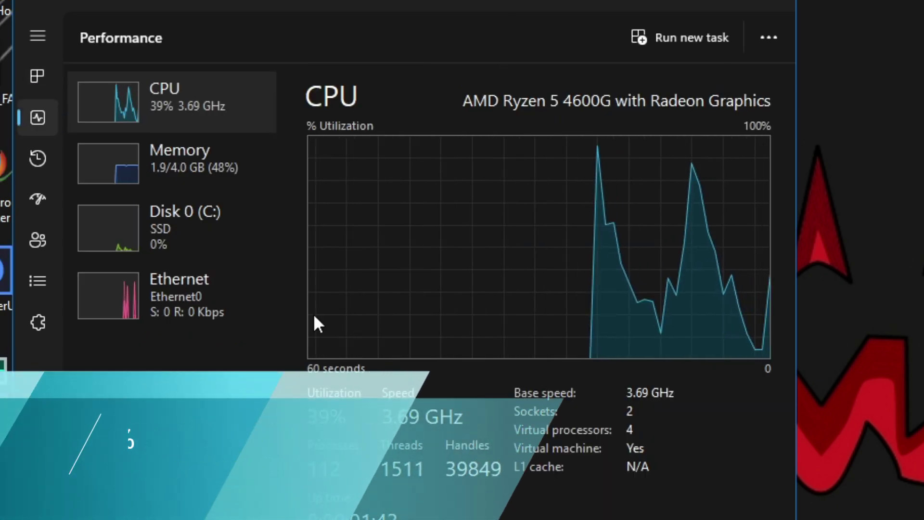
pyautogui.click(194, 192)
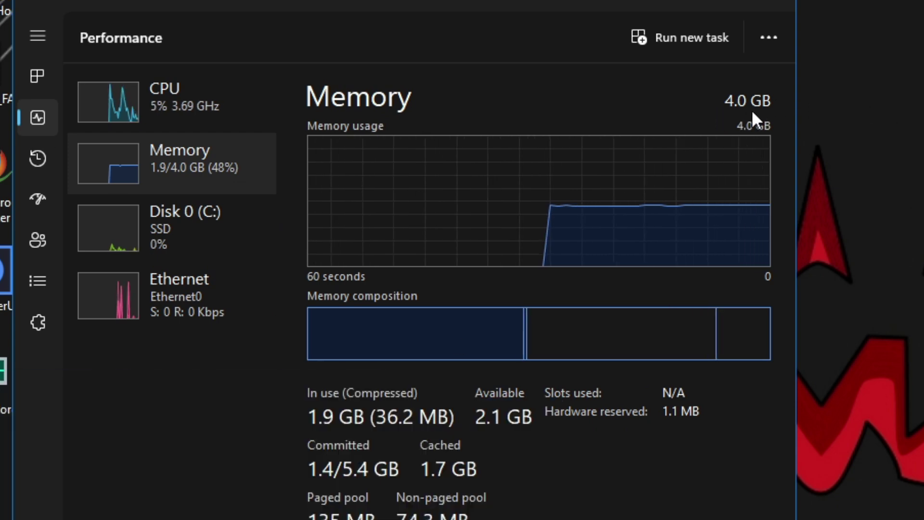
pyautogui.click(779, 0)
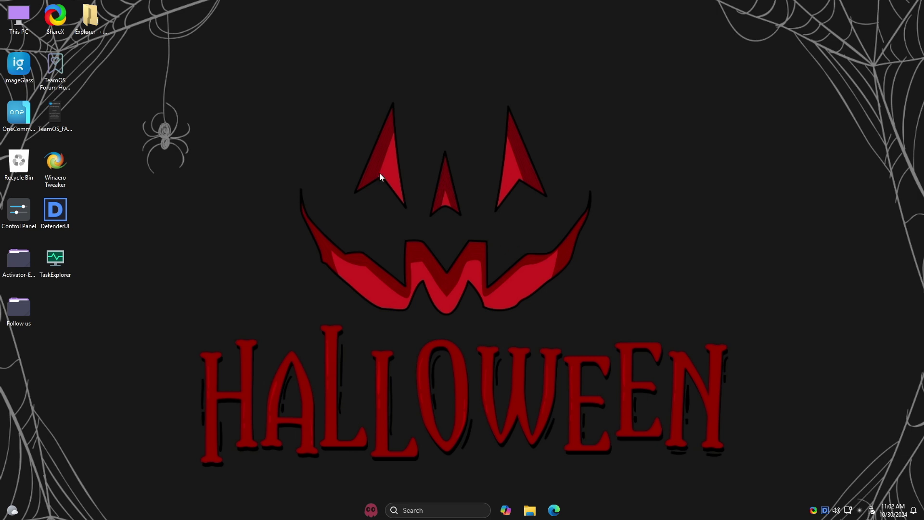
# Step: Check the used and free space in the properties of Local Disk (C:), and close the This PC window
pyautogui.doubleClick(24, 15)
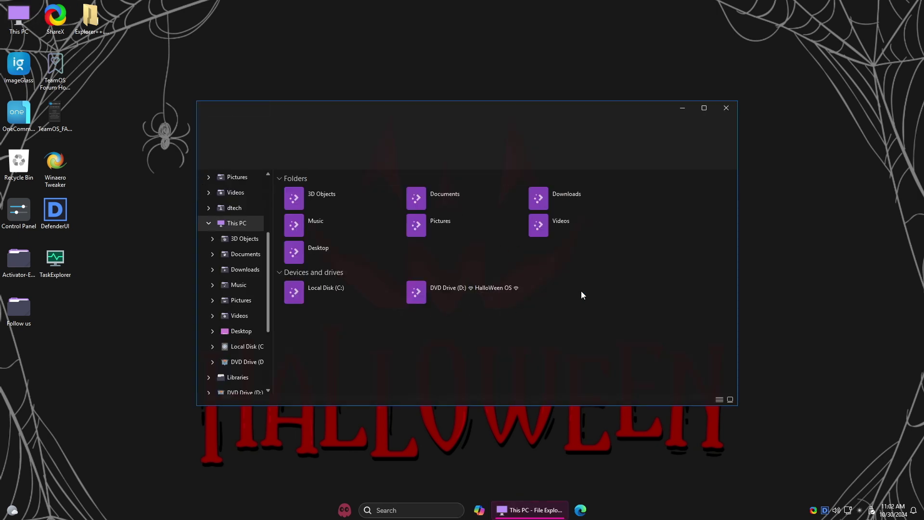
pyautogui.rightClick(334, 290)
pyautogui.click(383, 285)
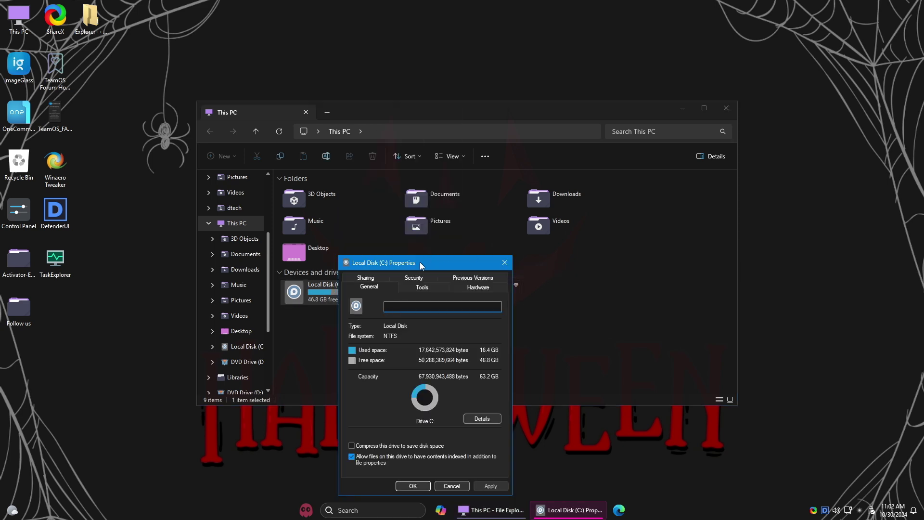
pyautogui.moveTo(419, 264); pyautogui.dragTo(620, 150)
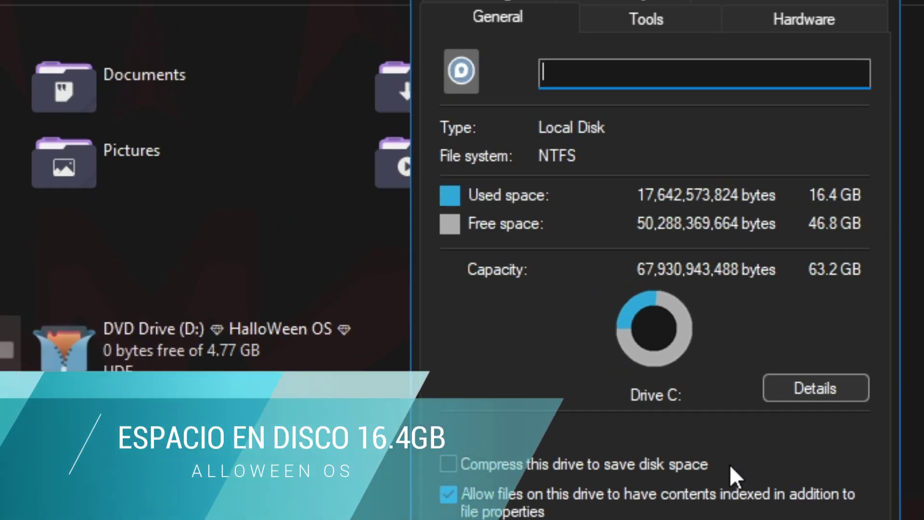
pyautogui.press('Escape')
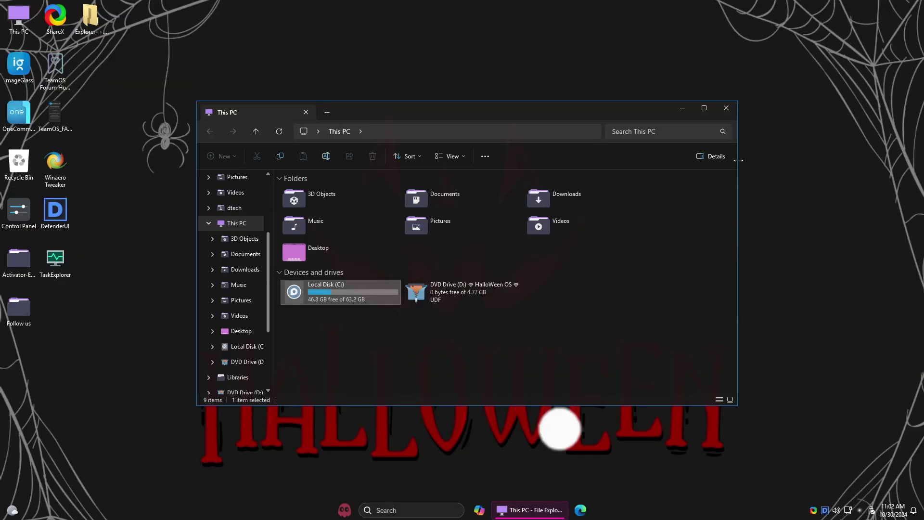
pyautogui.click(727, 108)
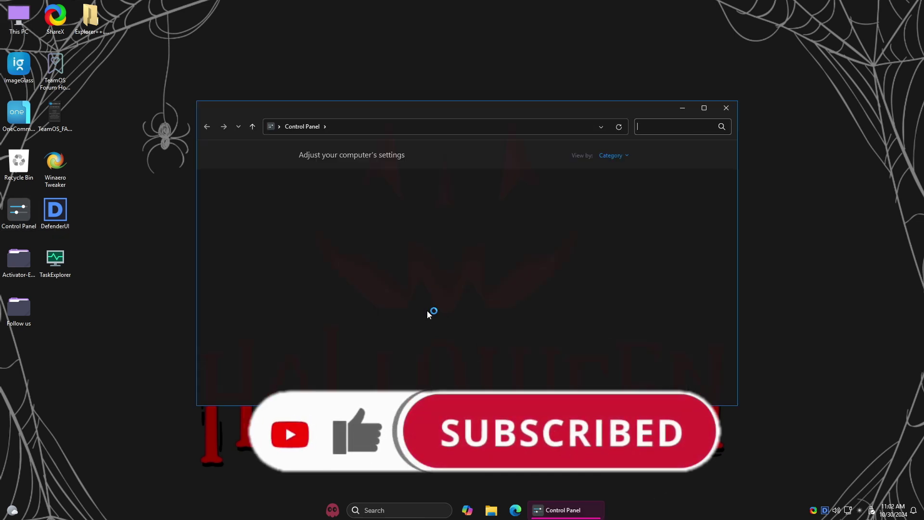
# Step: Open the list of installed programs for uninstalling or changing from the Control Panel
pyautogui.click(344, 288)
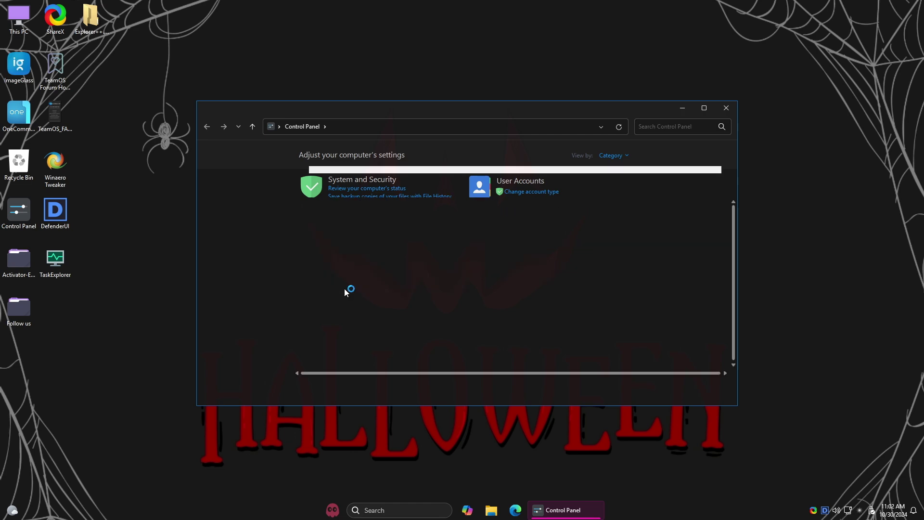
pyautogui.moveTo(450, 106); pyautogui.dragTo(454, 33)
pyautogui.click(331, 141)
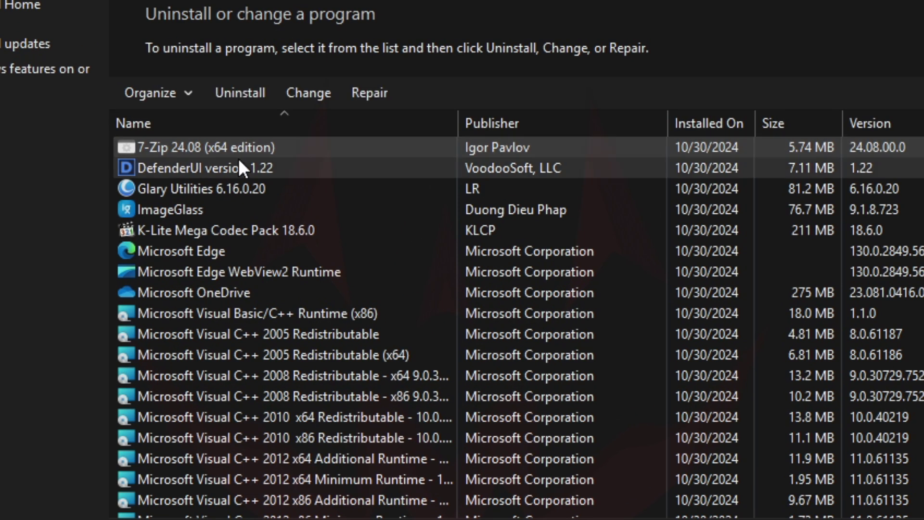
# Step: Review the installed program entries from DefenderUI through ImageGlass, Microsoft Edge and OneDrive to the Microsoft Visual Basic/C++ Runtime
pyautogui.click(205, 167)
pyautogui.click(202, 189)
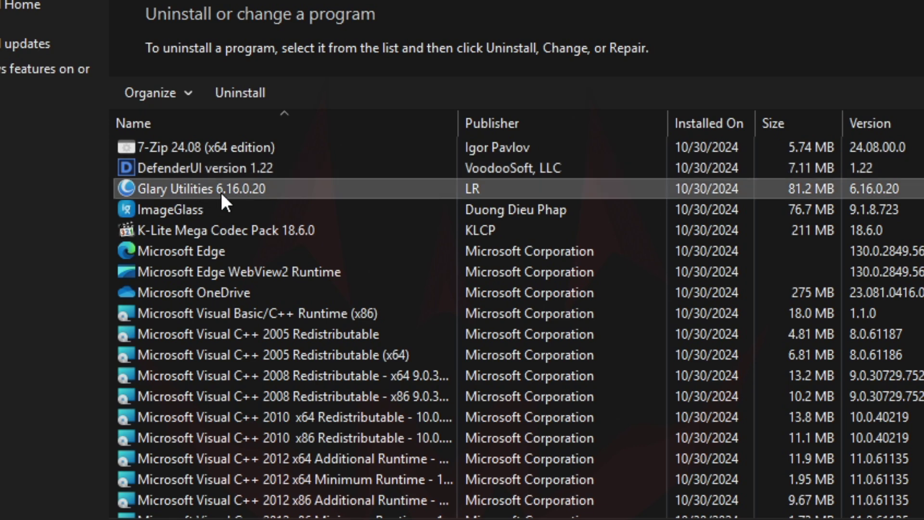
pyautogui.click(207, 212)
pyautogui.click(181, 230)
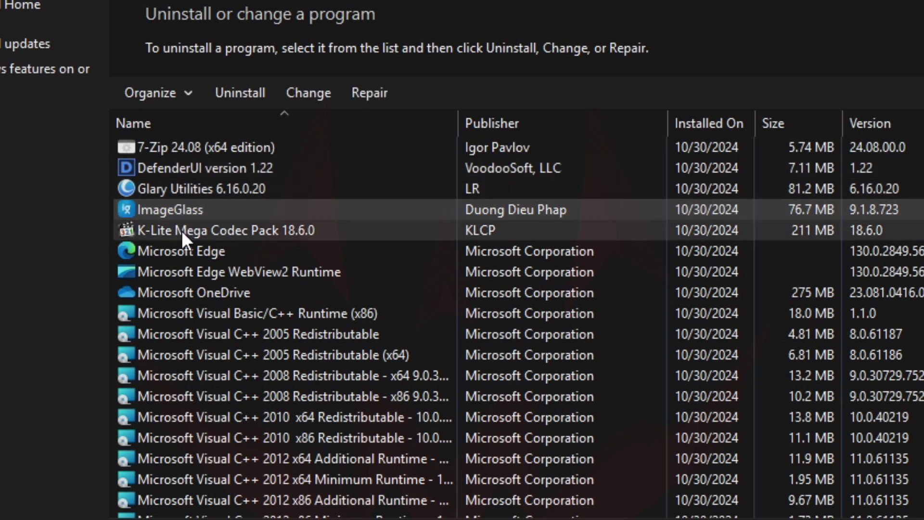
pyautogui.click(189, 248)
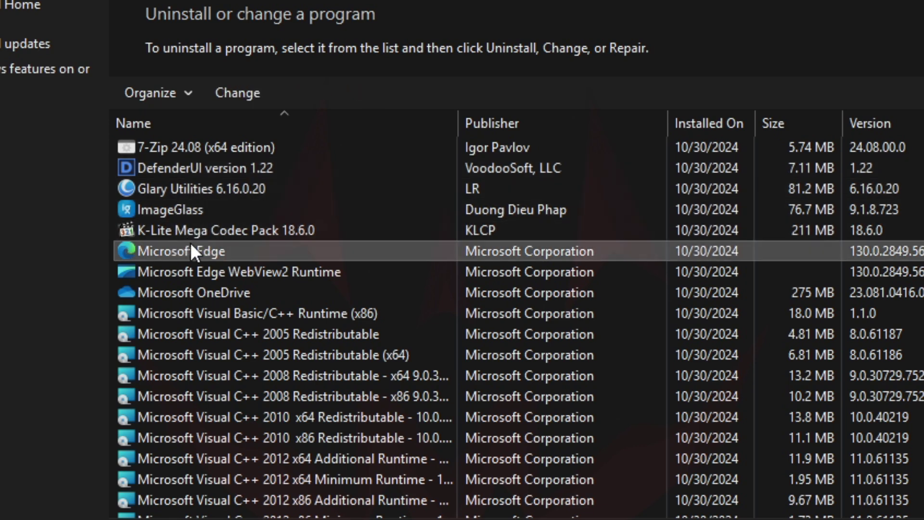
pyautogui.click(189, 268)
pyautogui.click(206, 288)
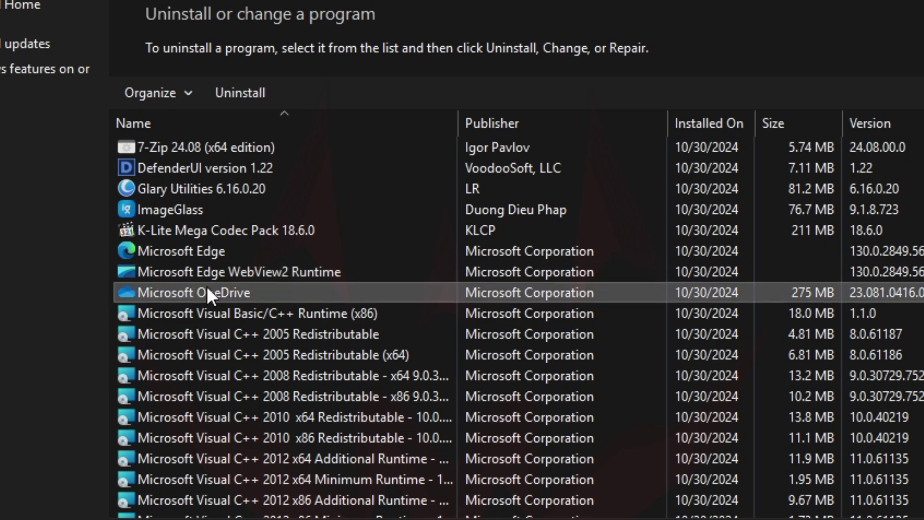
pyautogui.click(208, 315)
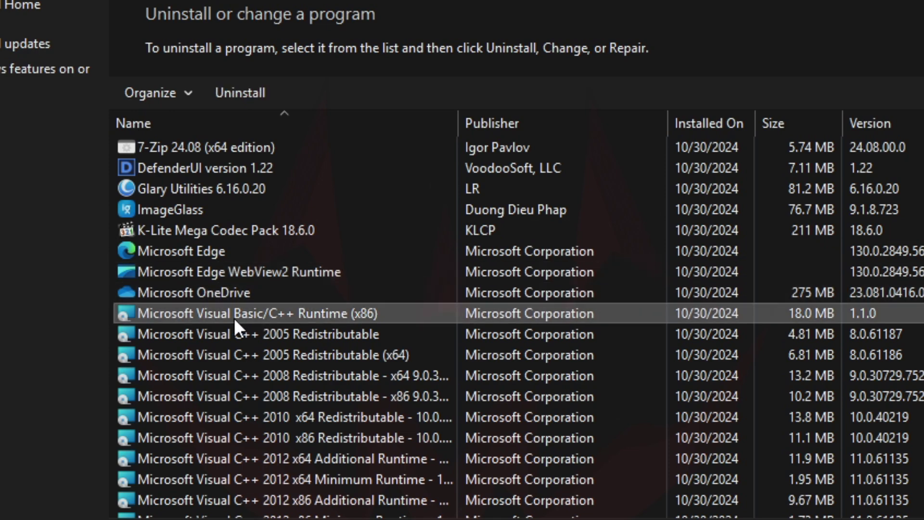
# Step: Review the installed Microsoft Visual C++ redistributables, the Visual Studio 2010 Tools for Office Runtime and the Windows Desktop Runtime
pyautogui.scroll(-4, 234, 317)
pyautogui.scroll(2, 233, 318)
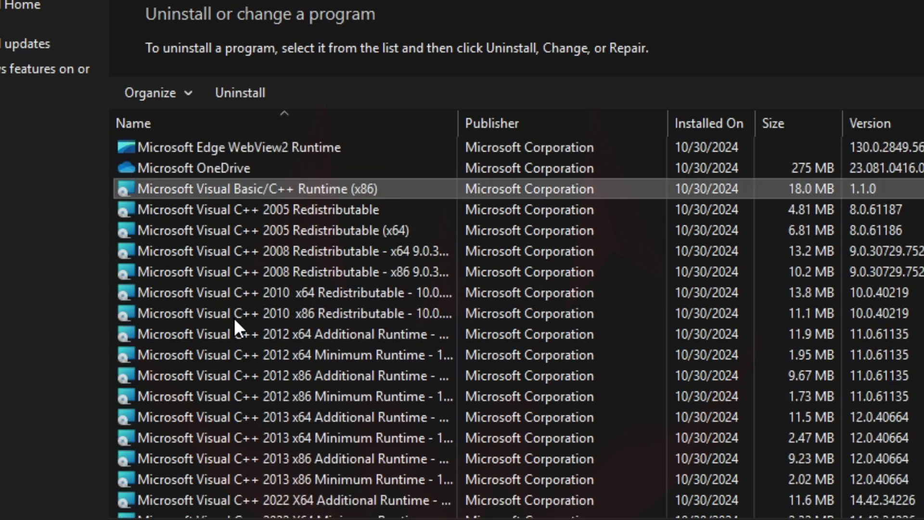
pyautogui.click(275, 212)
pyautogui.scroll(-3, 339, 294)
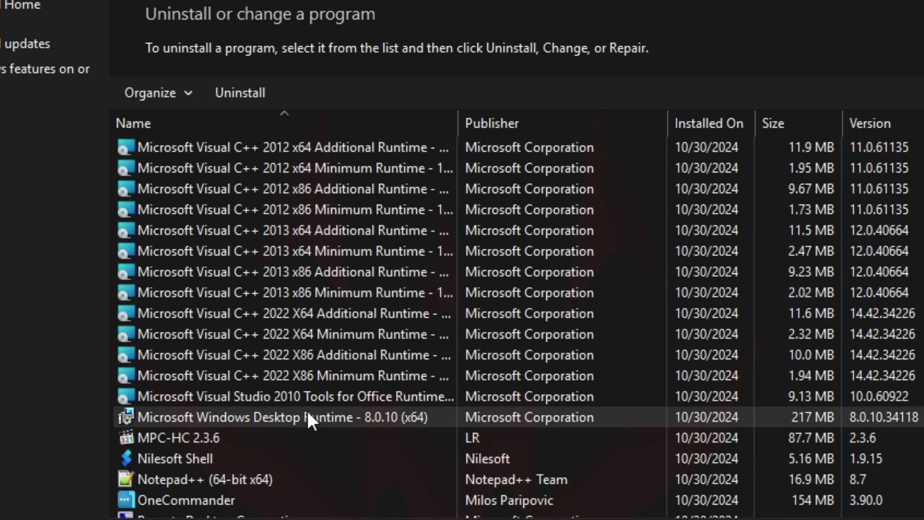
pyautogui.click(271, 392)
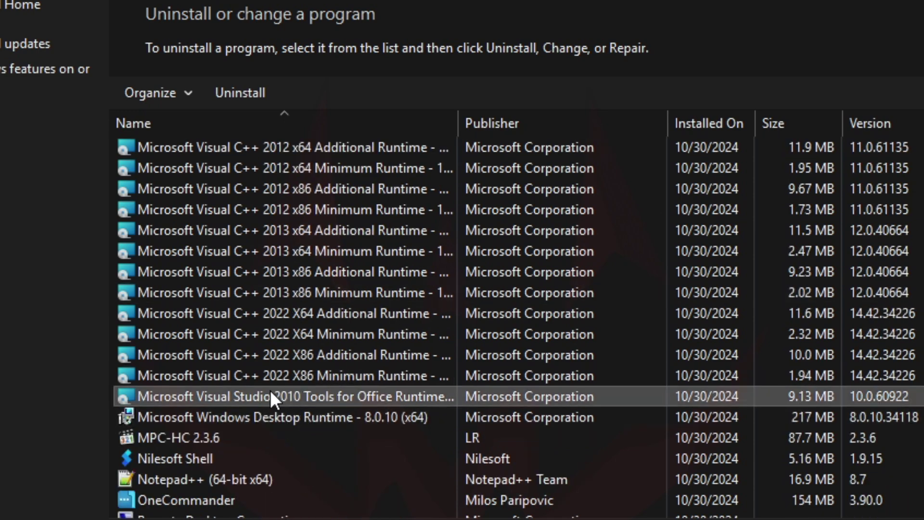
pyautogui.click(274, 415)
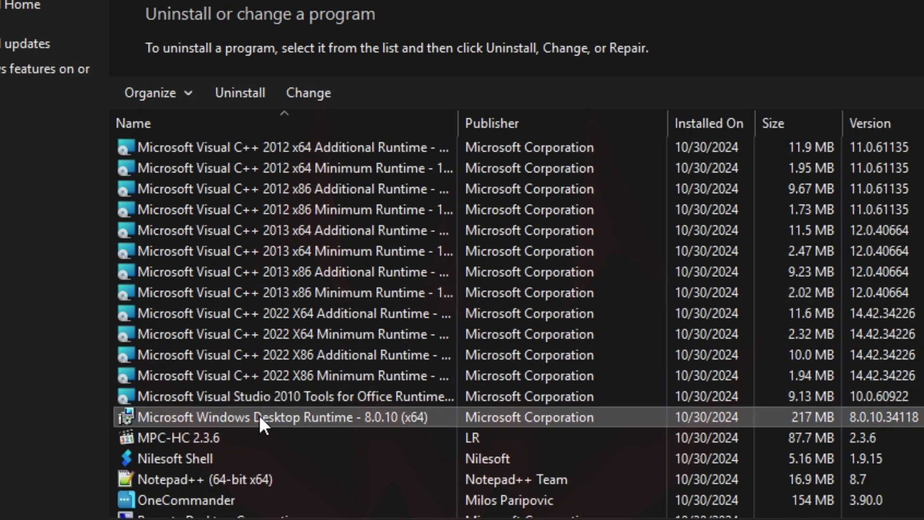
# Step: Review the remaining installed programs from MPC-HC and Nilesoft Shell through ShareX and StartAllBack to Winaero Tweaker
pyautogui.scroll(-2, 262, 418)
pyautogui.click(250, 336)
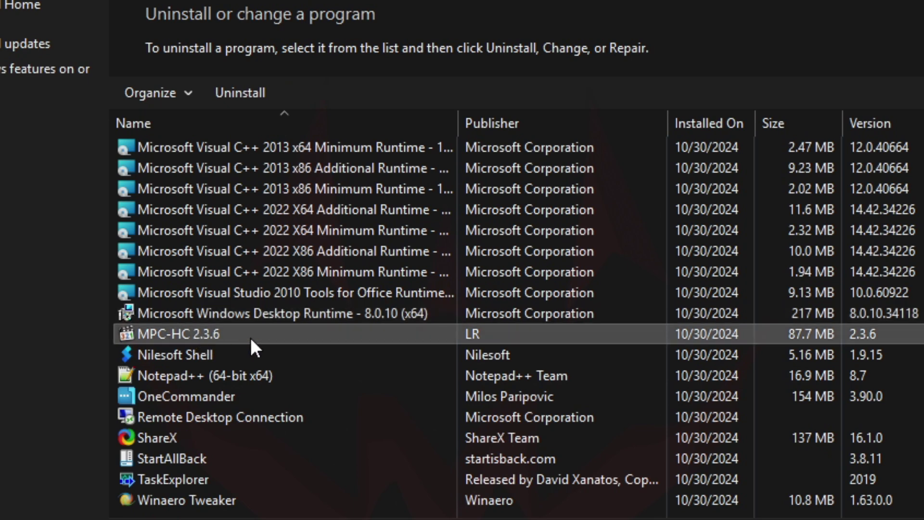
pyautogui.click(187, 354)
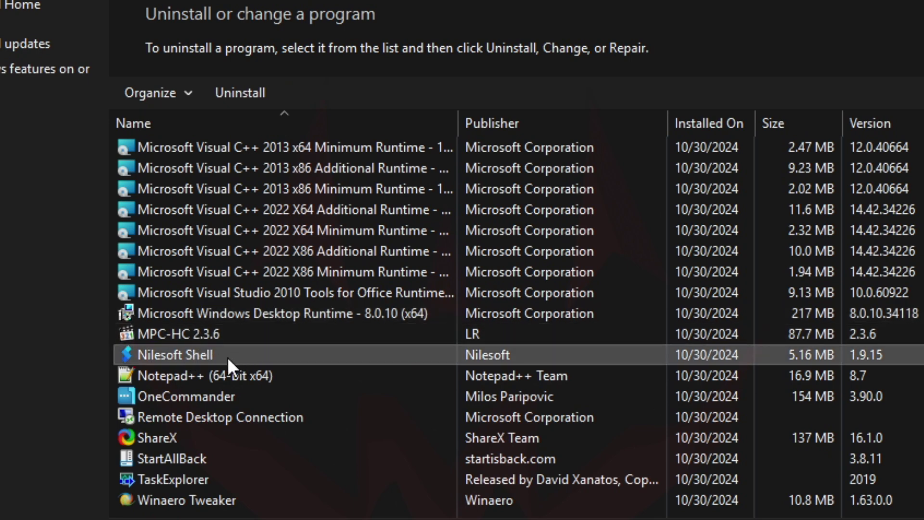
pyautogui.click(225, 375)
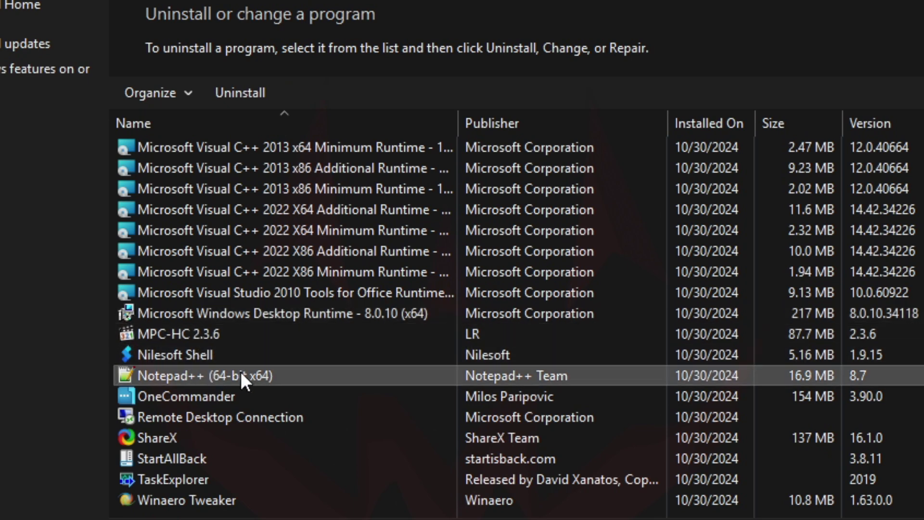
pyautogui.click(198, 393)
pyautogui.click(214, 413)
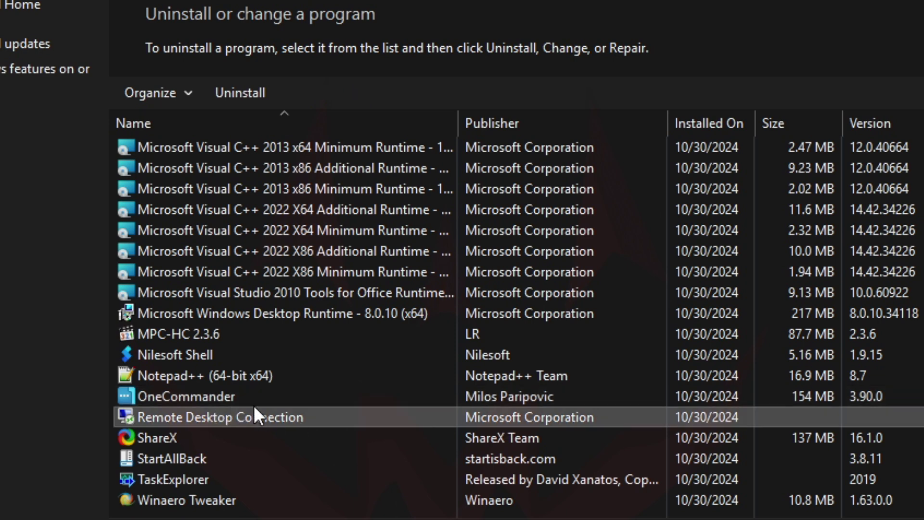
pyautogui.click(163, 435)
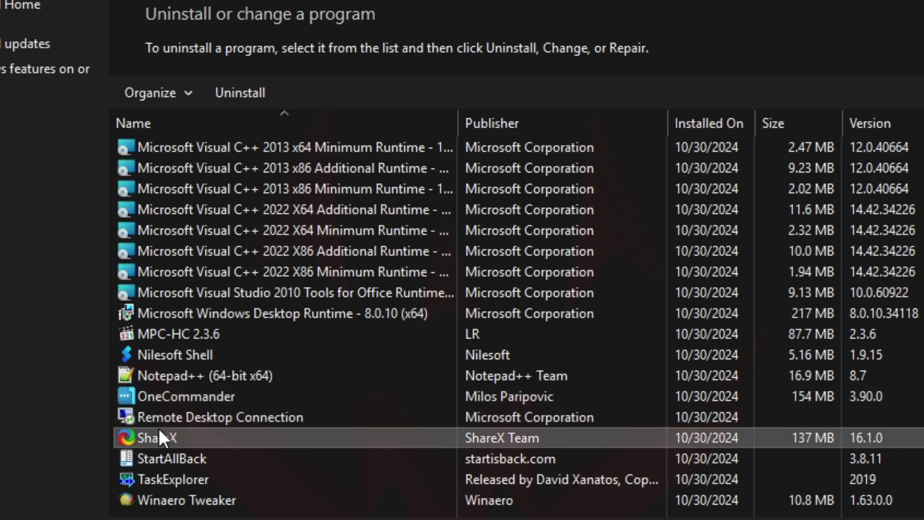
pyautogui.click(173, 455)
pyautogui.click(208, 474)
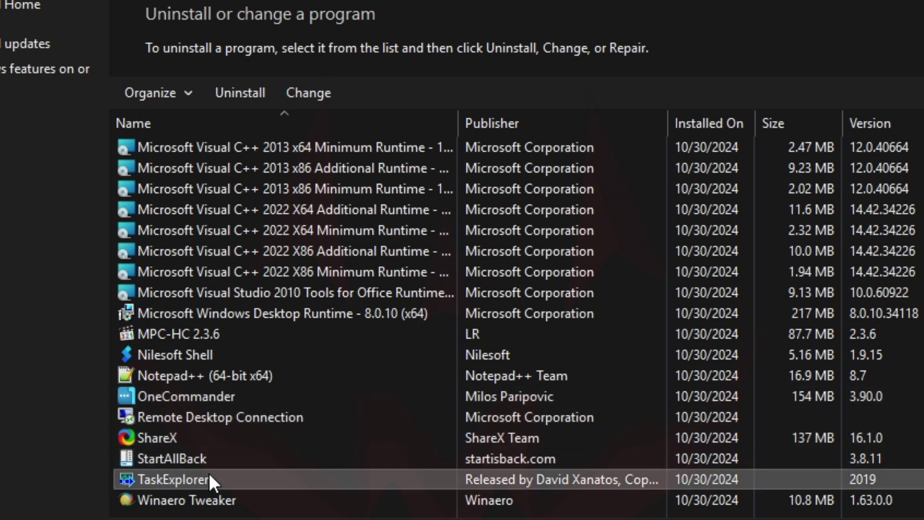
pyautogui.click(209, 502)
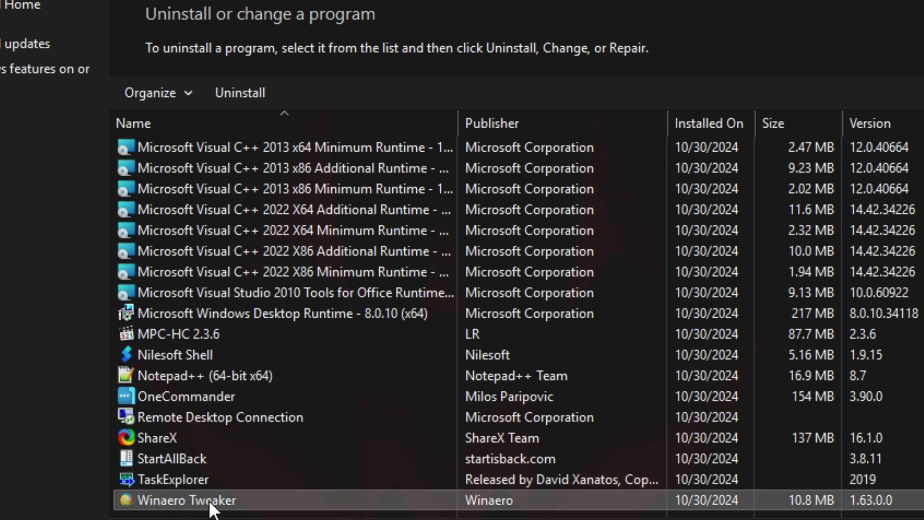
# Step: Inspect the installed Windows updates and the optional Windows features without applying any change, and close the window
pyautogui.click(16, 48)
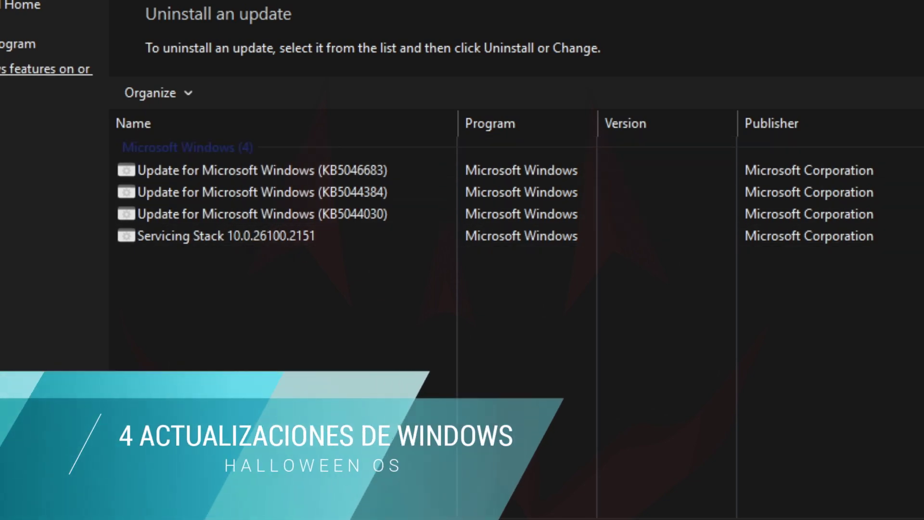
pyautogui.click(45, 69)
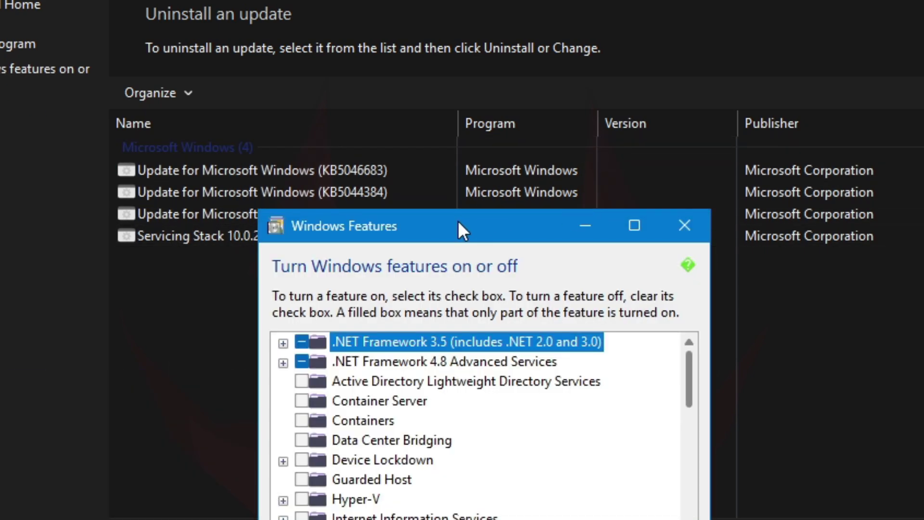
pyautogui.moveTo(458, 221); pyautogui.dragTo(602, 4)
pyautogui.click(585, 130)
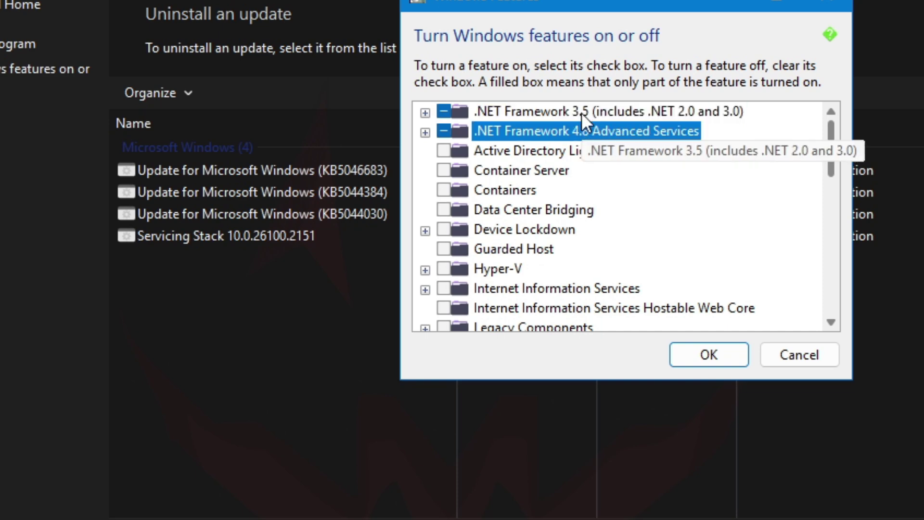
pyautogui.scroll(-3, 613, 169)
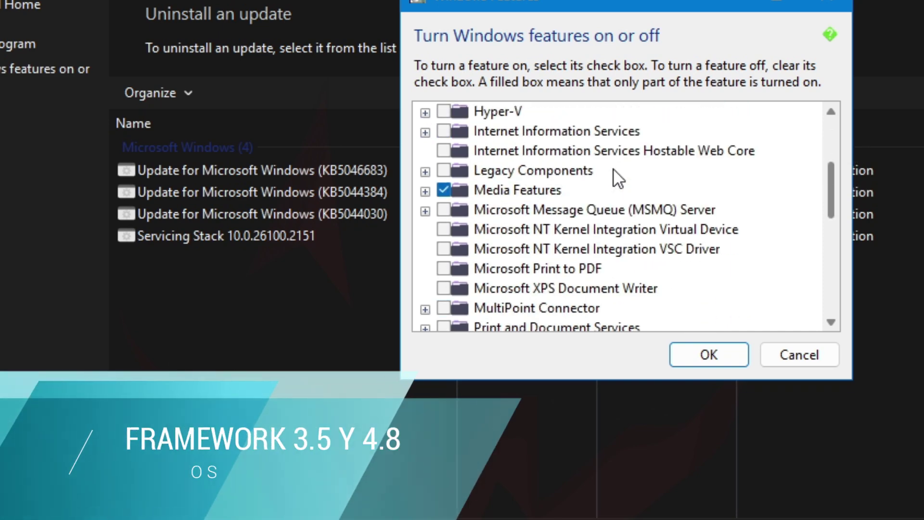
pyautogui.scroll(3, 613, 169)
pyautogui.click(787, 349)
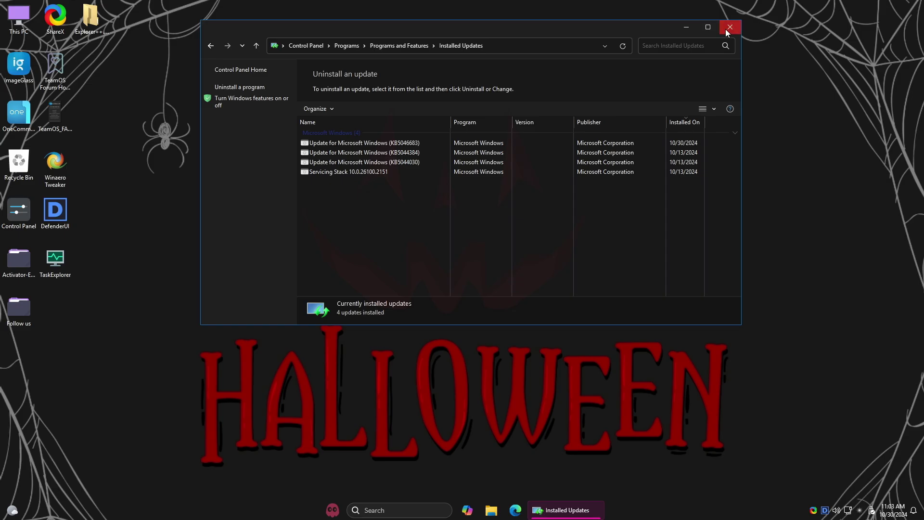
pyautogui.click(729, 27)
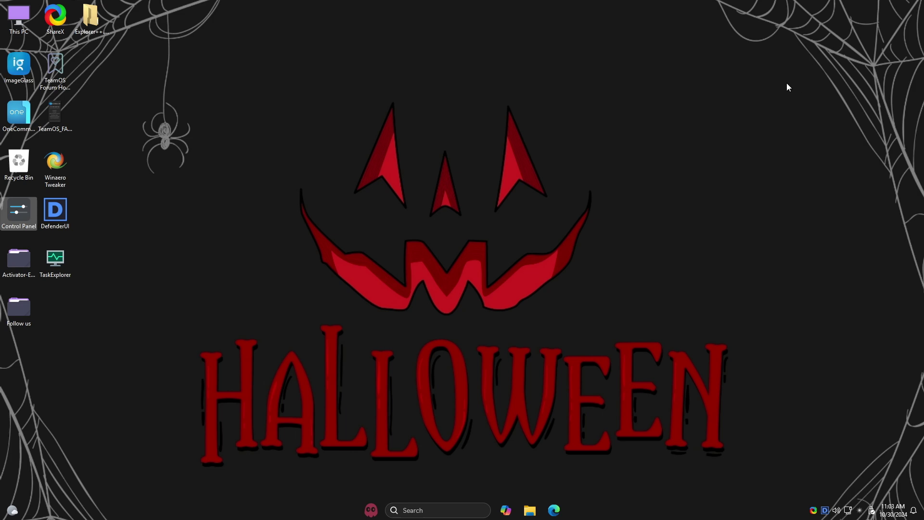
# Step: Examine the desktop's customized context commands, from God Mode and File Manage to Light or Dark Mode, Restart Explorer and SFC /SCANNOW
pyautogui.rightClick(785, 17)
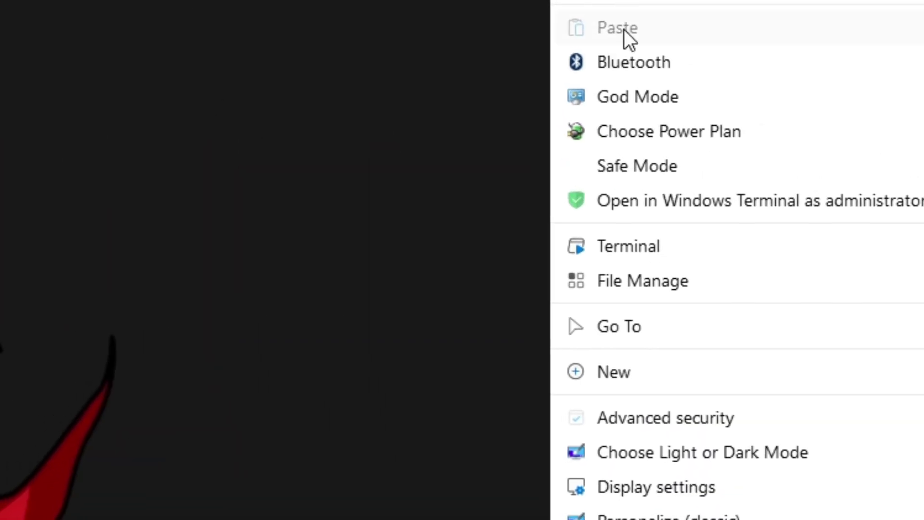
pyautogui.moveTo(612, 40)
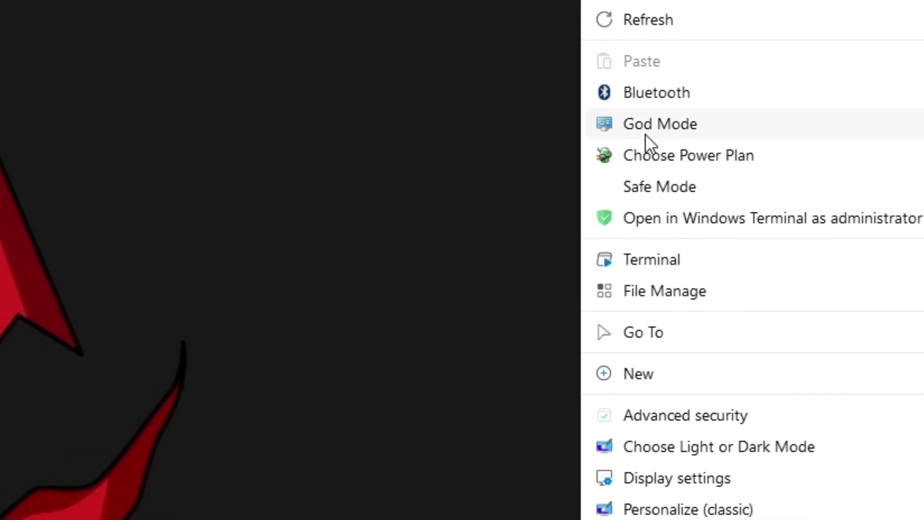
pyautogui.moveTo(662, 164)
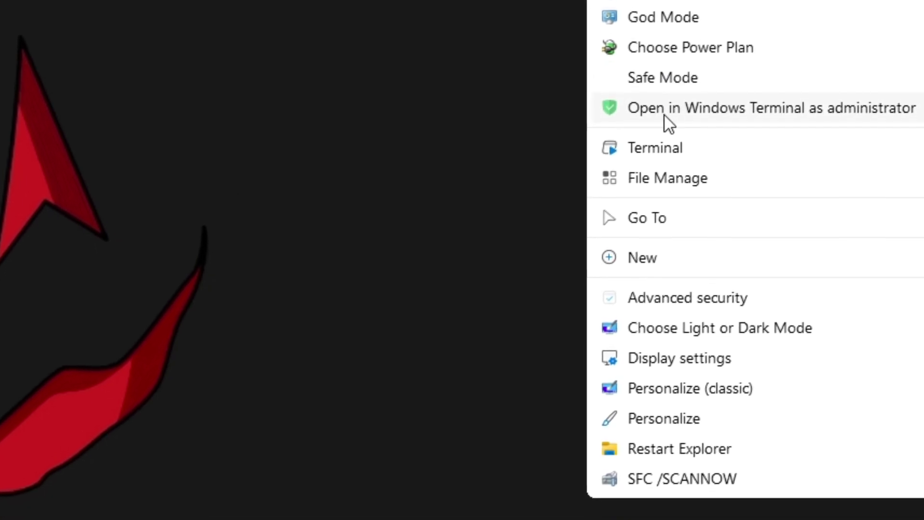
pyautogui.moveTo(663, 140)
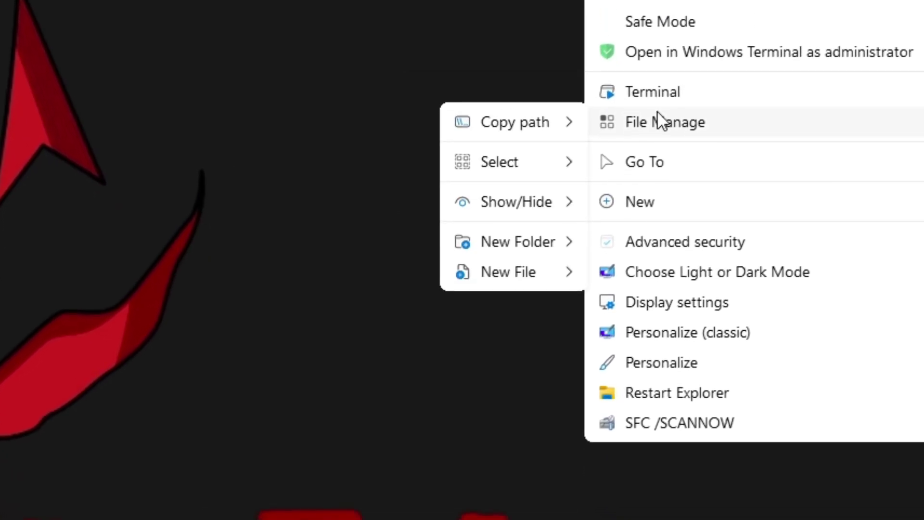
pyautogui.moveTo(655, 142)
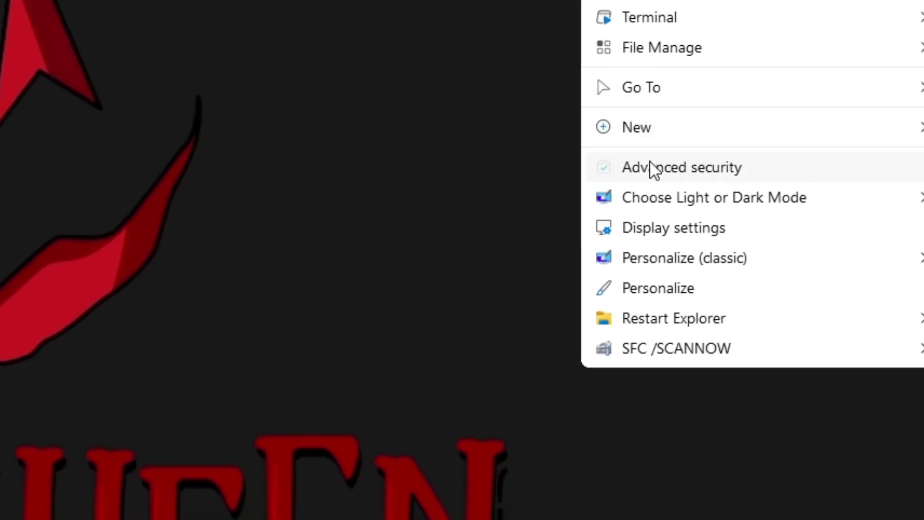
pyautogui.moveTo(648, 181)
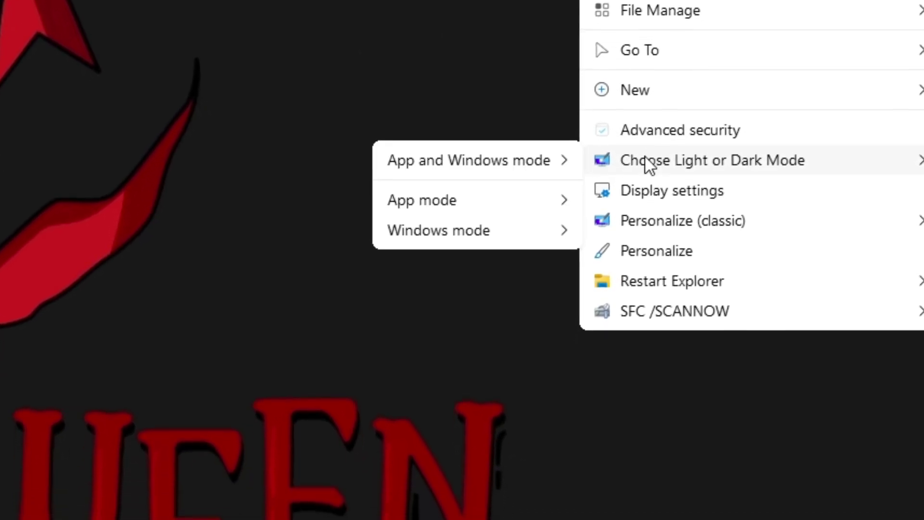
pyautogui.moveTo(642, 224)
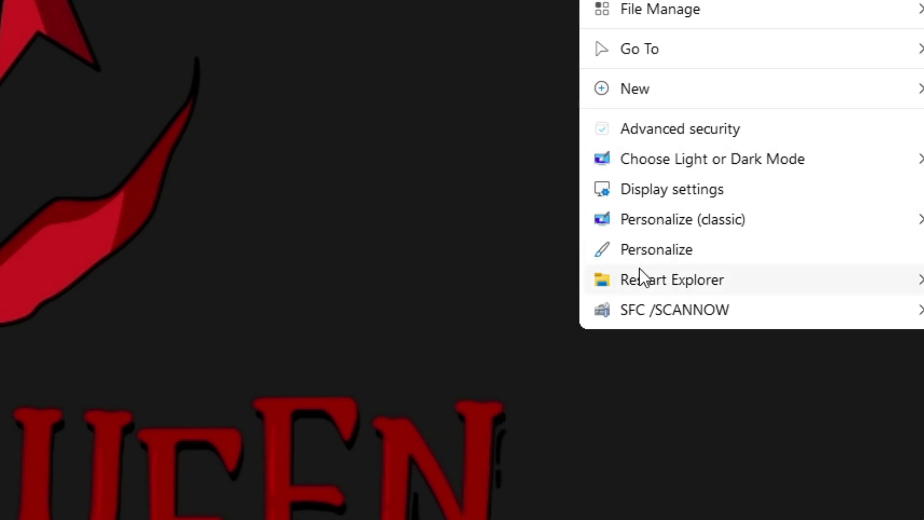
pyautogui.moveTo(639, 270)
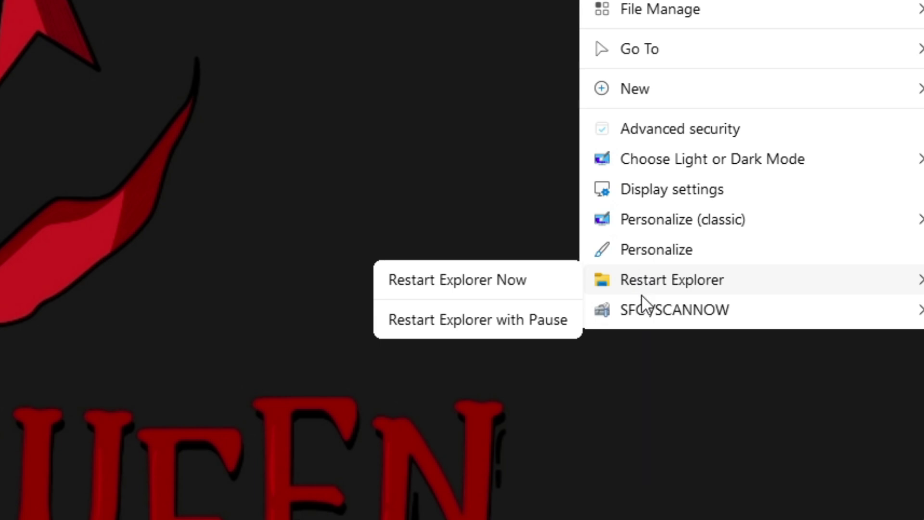
pyautogui.moveTo(645, 309)
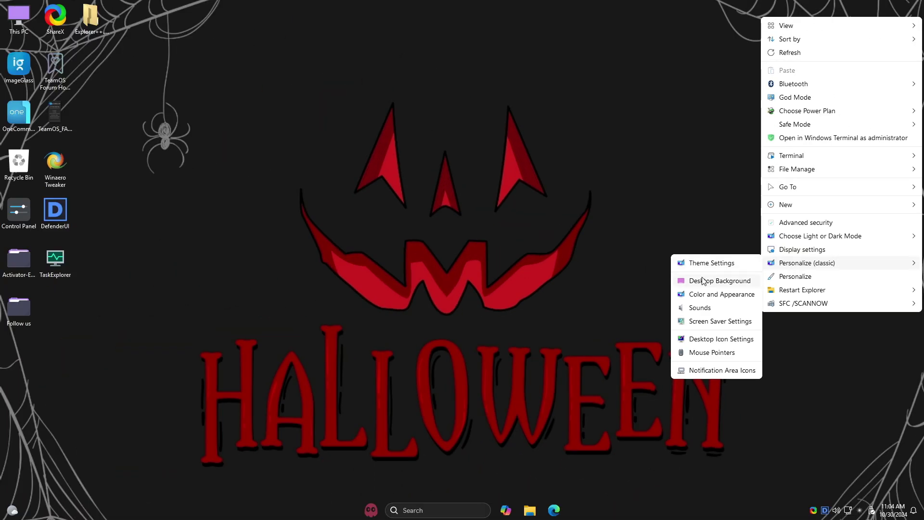
# Step: Open the classic Desktop Background settings and select img24.jpg from the Captured Motion group as the wallpaper
pyautogui.click(703, 281)
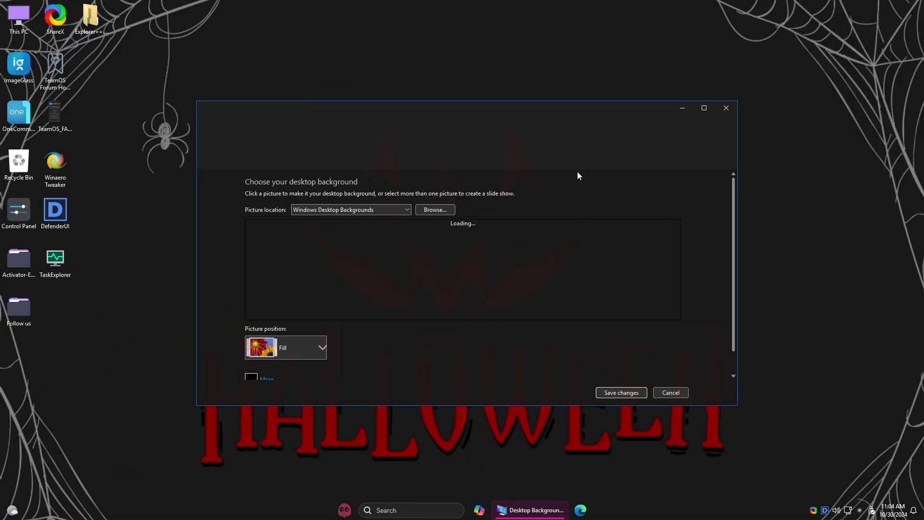
pyautogui.scroll(3, 454, 254)
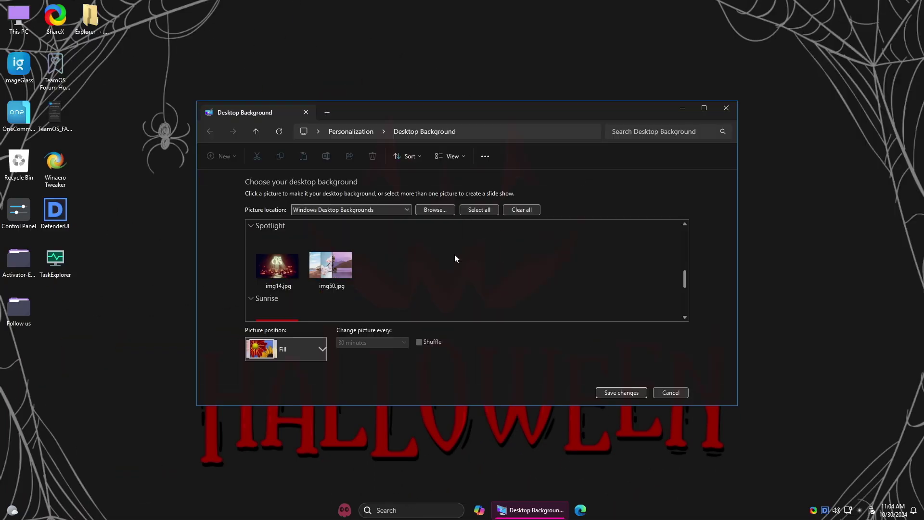
pyautogui.scroll(3, 454, 254)
pyautogui.scroll(1, 454, 255)
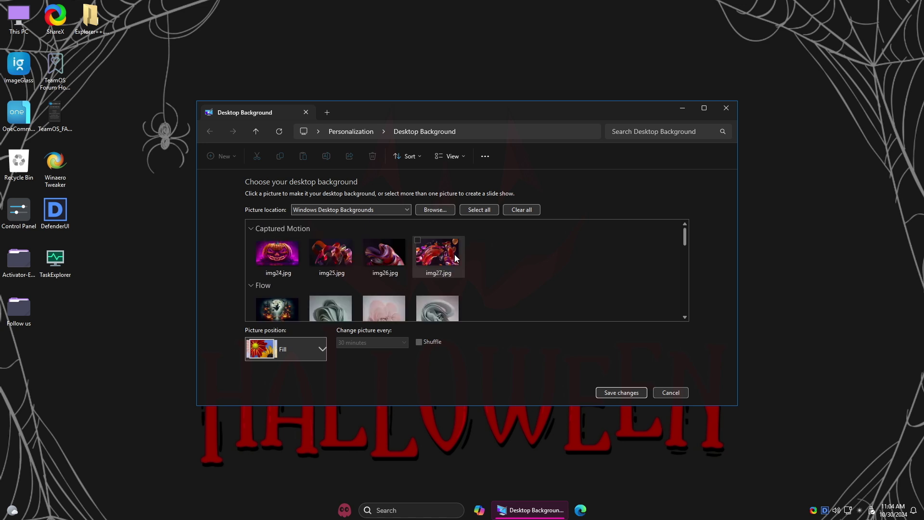
pyautogui.click(257, 240)
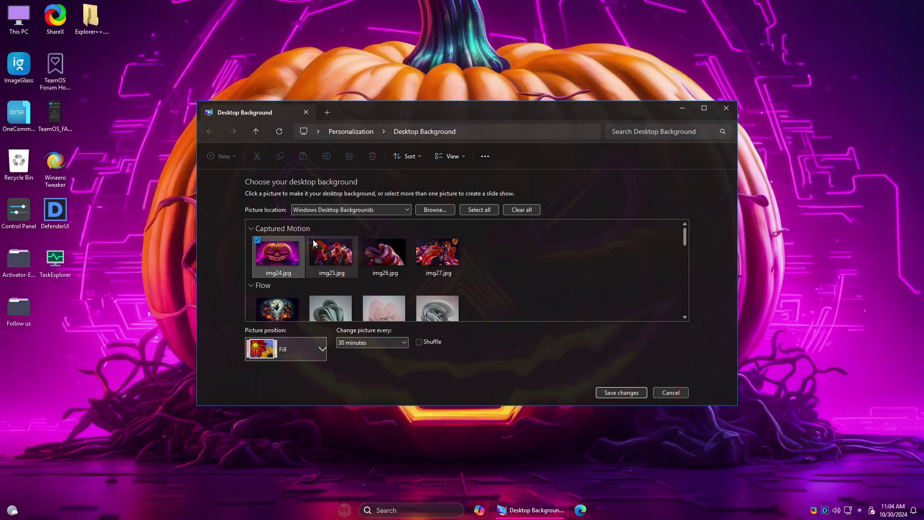
# Step: Add img25.jpg, img26.jpg and img27.jpg from the Captured Motion group to the desktop background selection
pyautogui.click(311, 240)
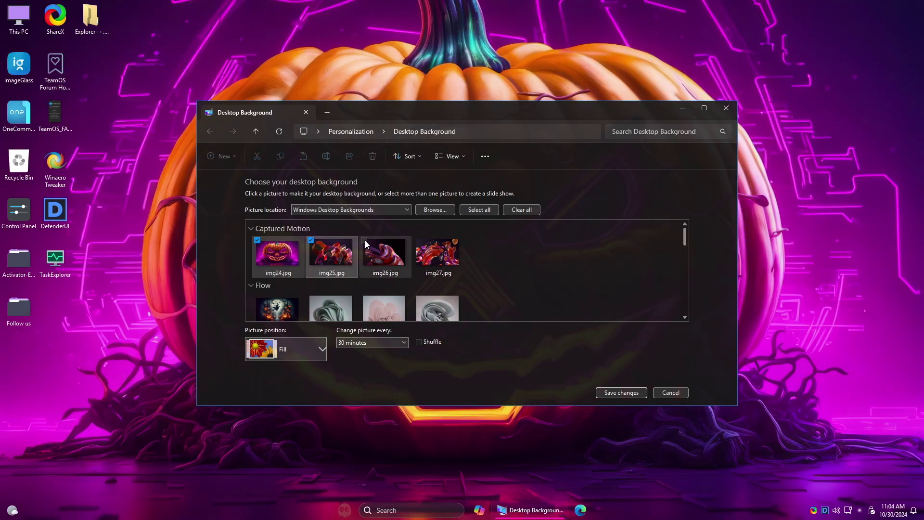
pyautogui.click(364, 240)
pyautogui.click(417, 240)
pyautogui.scroll(-3, 399, 268)
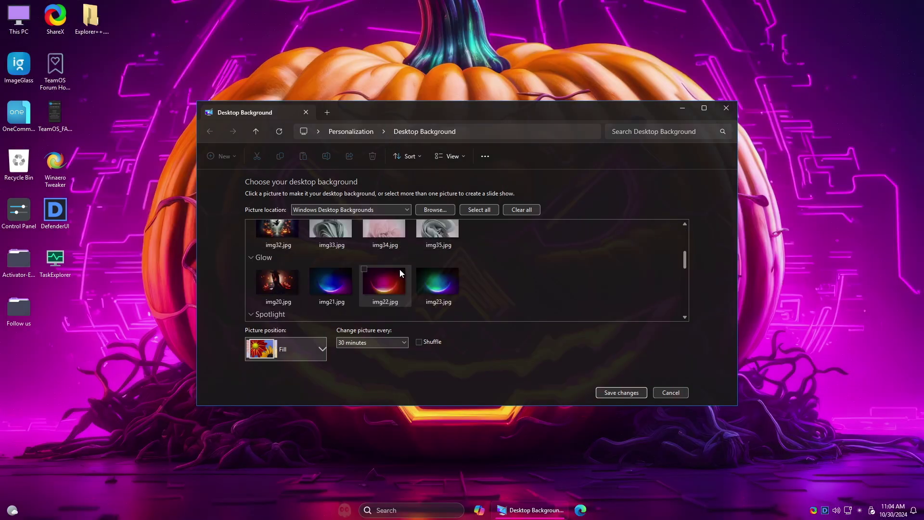
pyautogui.scroll(3, 304, 275)
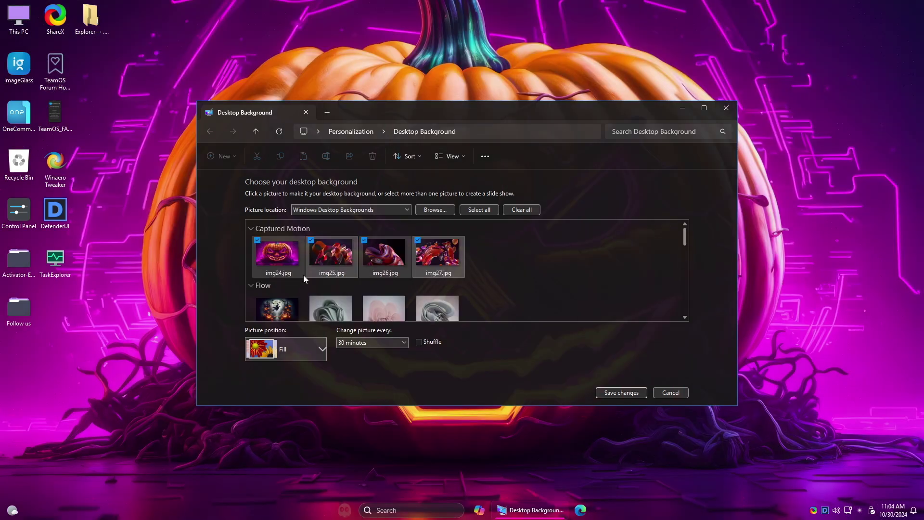
# Step: Choose img32.jpg from the Flow group, include all Windows desktop backgrounds in the slide show, and save the changes
pyautogui.click(258, 297)
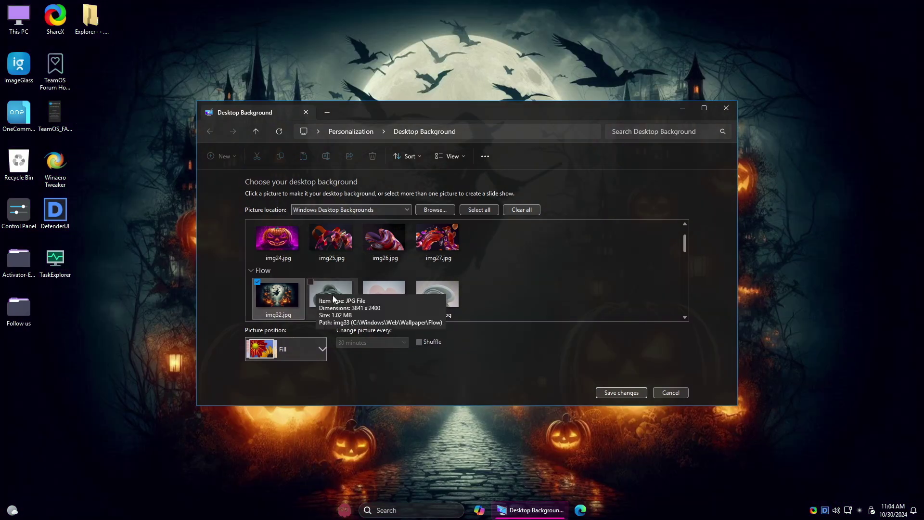
pyautogui.scroll(-3, 334, 298)
pyautogui.scroll(5, 333, 298)
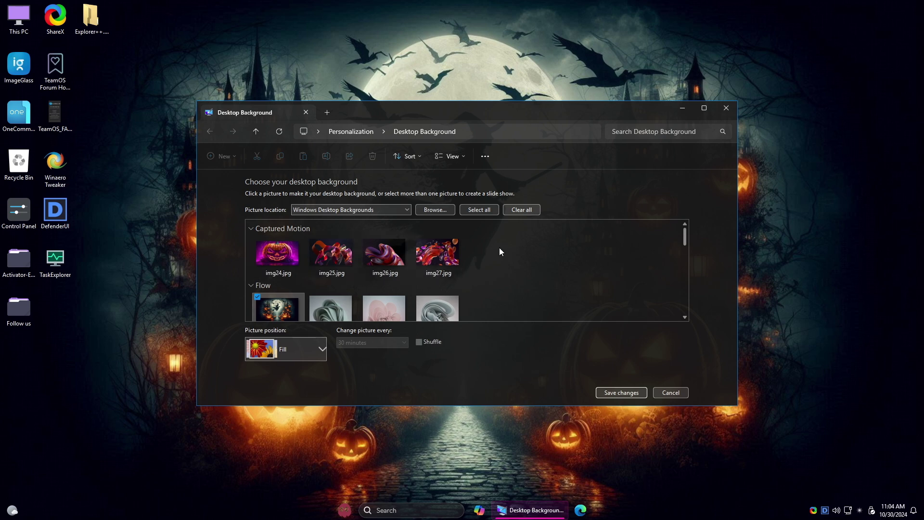
pyautogui.click(485, 210)
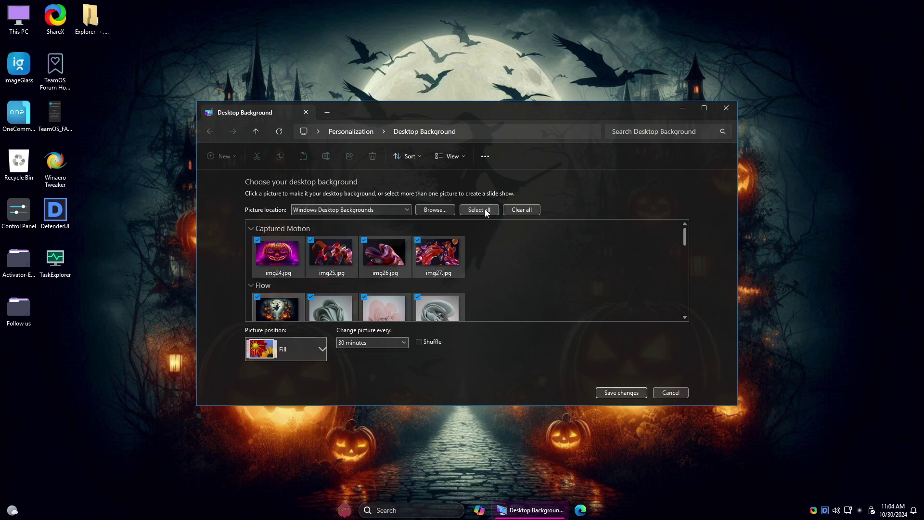
pyautogui.click(621, 393)
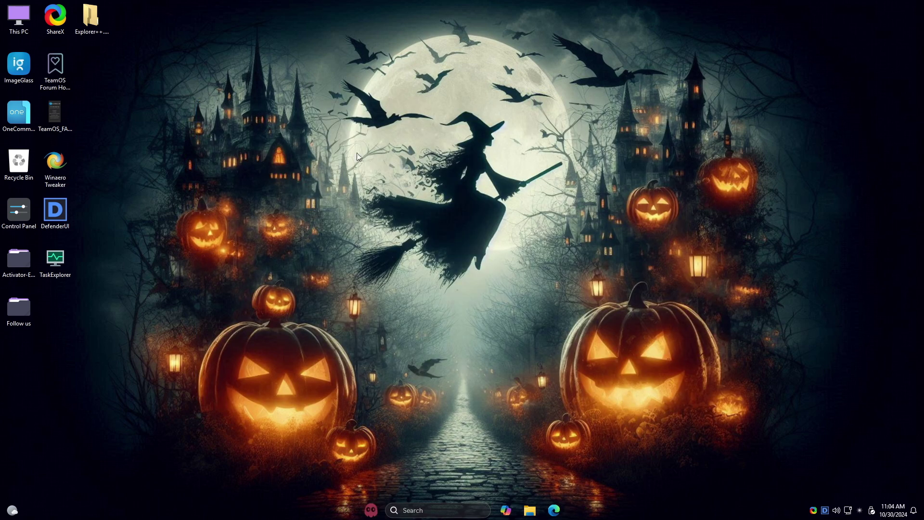
# Step: Advance the desktop slide show one background at a time from the flying-witch picture through the Flow, Spotlight, Halloween and Glow wallpapers
pyautogui.rightClick(304, 128)
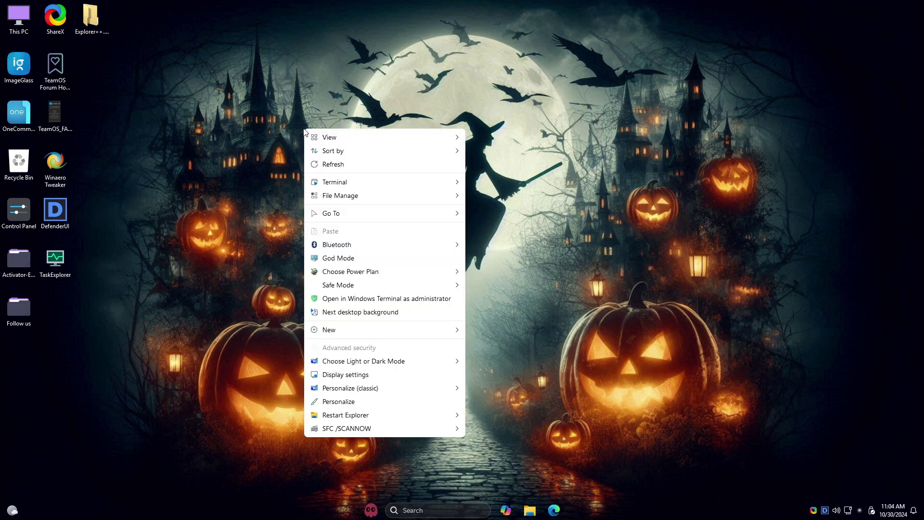
pyautogui.click(369, 312)
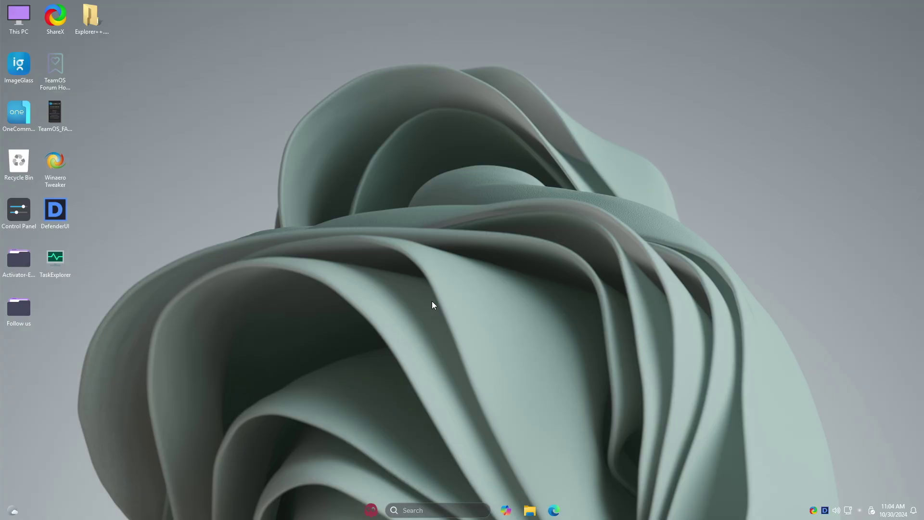
pyautogui.rightClick(258, 166)
pyautogui.click(300, 348)
pyautogui.rightClick(287, 154)
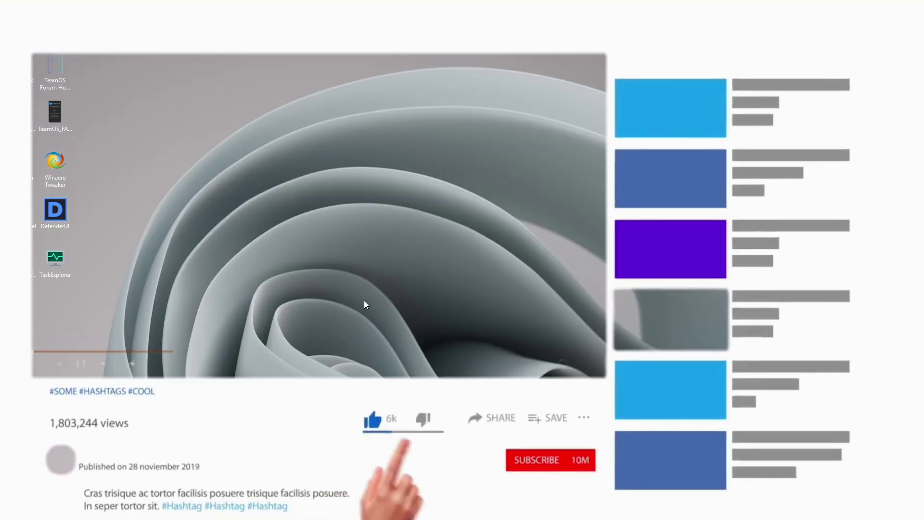
pyautogui.rightClick(268, 144)
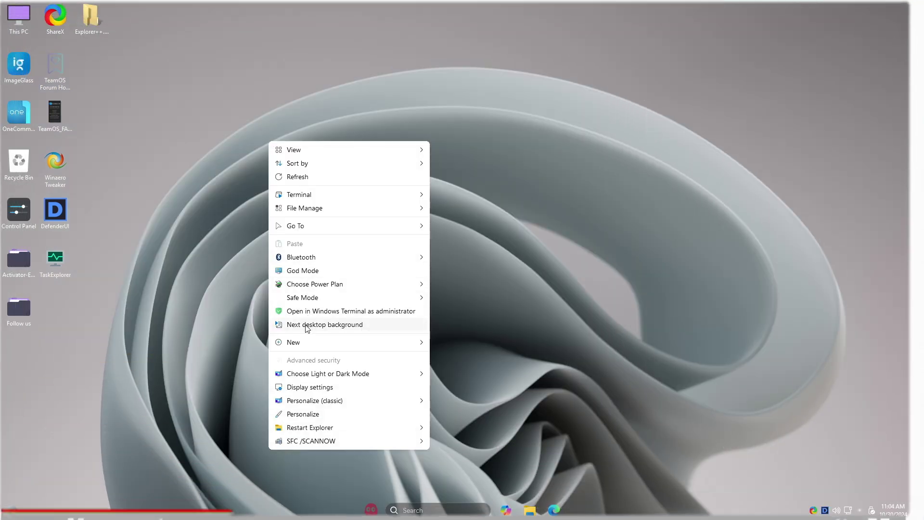
pyautogui.click(331, 324)
pyautogui.rightClick(269, 148)
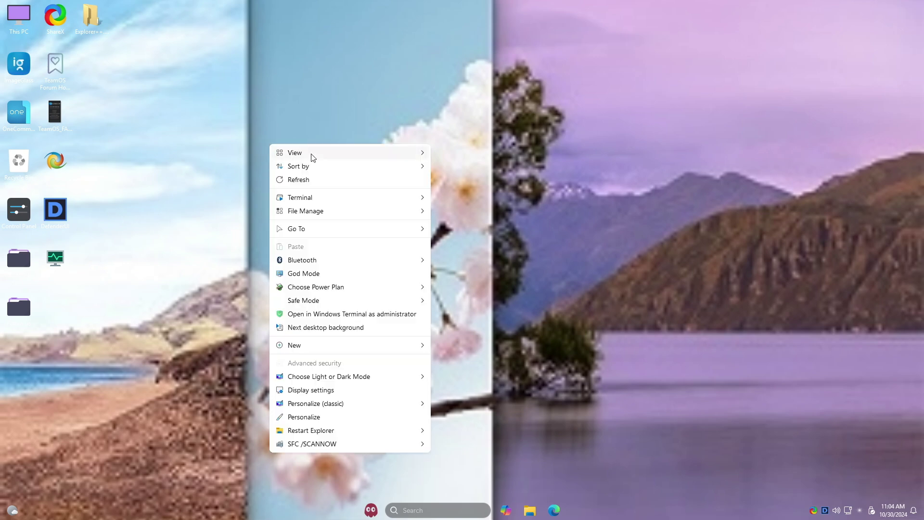
pyautogui.click(332, 323)
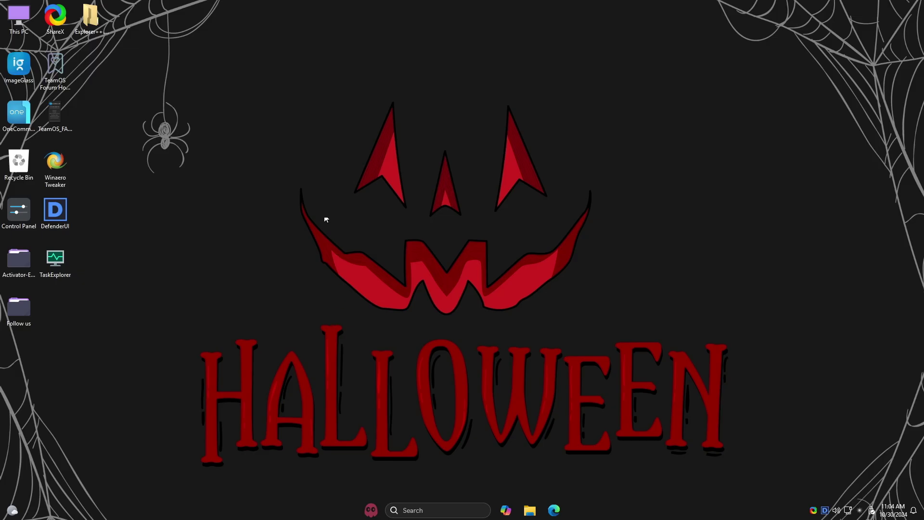
pyautogui.rightClick(288, 147)
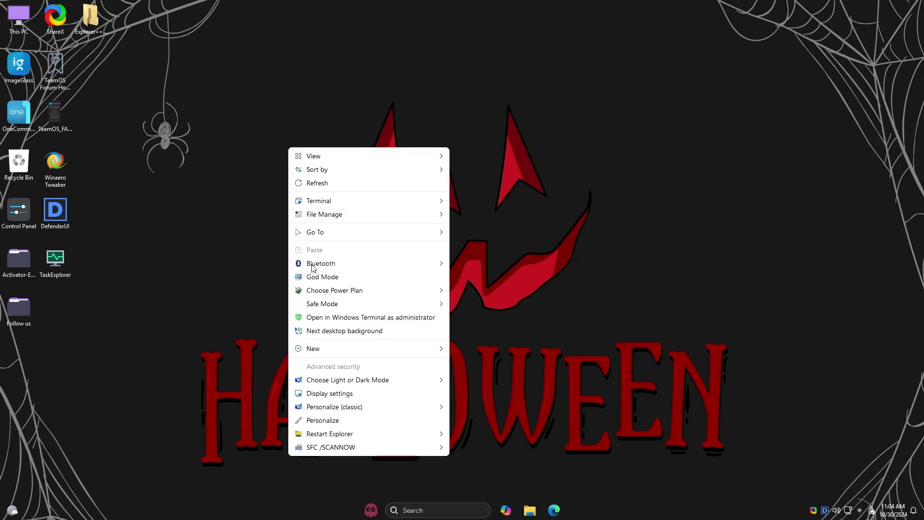
pyautogui.click(321, 331)
pyautogui.rightClick(274, 120)
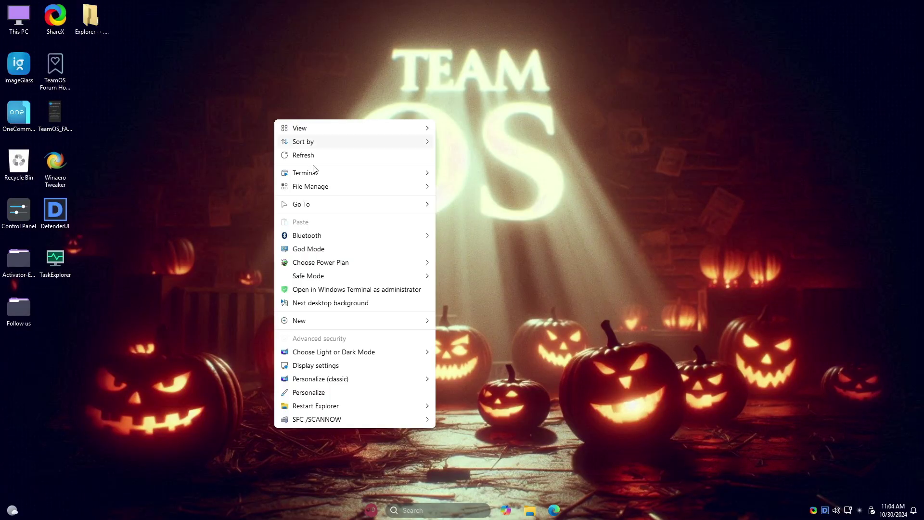
pyautogui.click(319, 303)
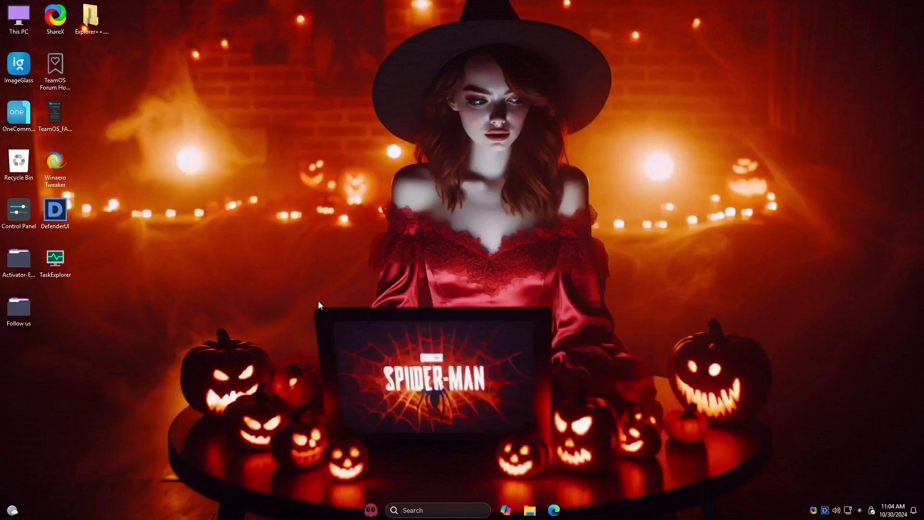
pyautogui.rightClick(278, 162)
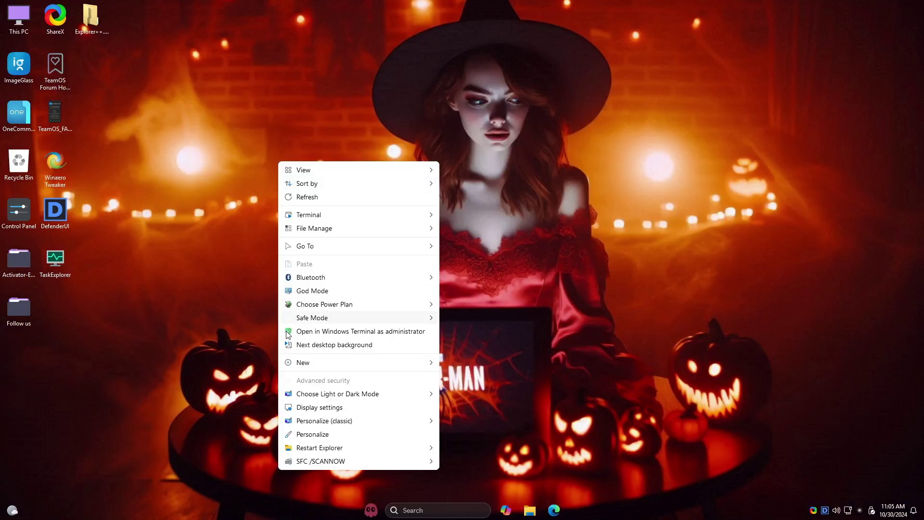
pyautogui.click(309, 345)
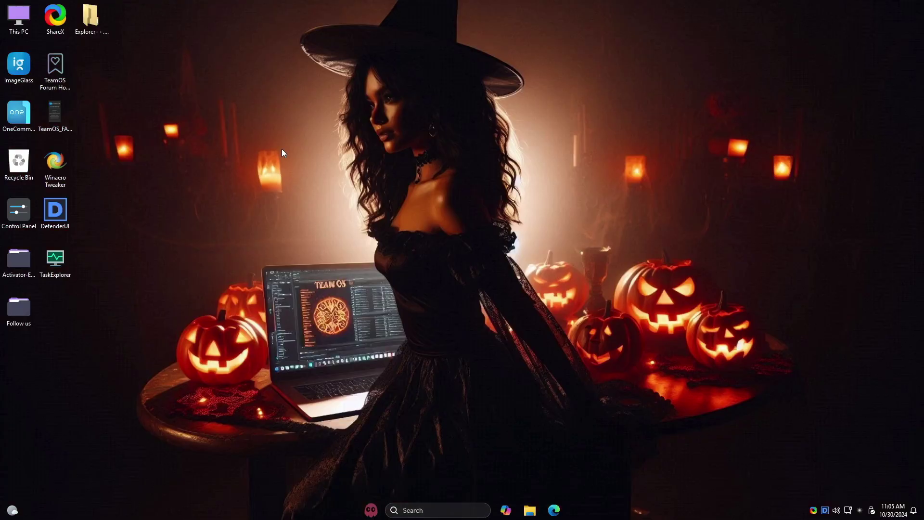
pyautogui.rightClick(282, 149)
pyautogui.click(309, 338)
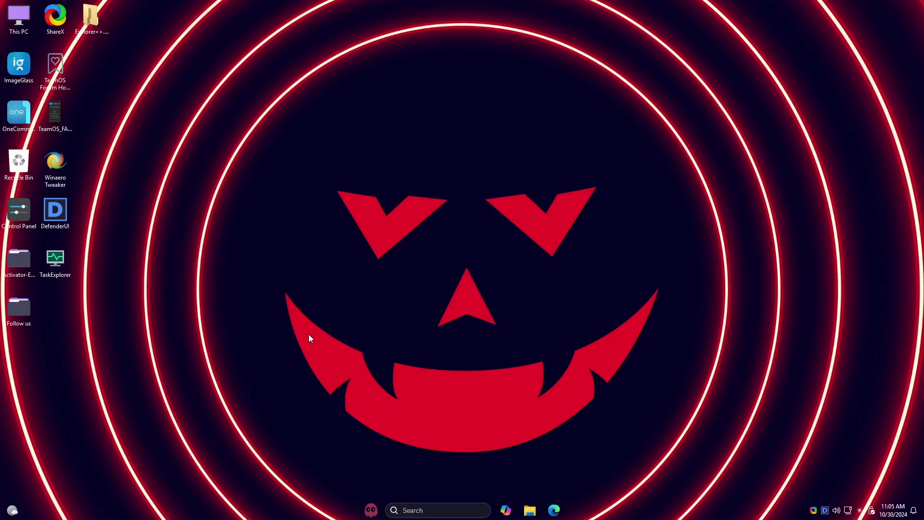
pyautogui.rightClick(297, 128)
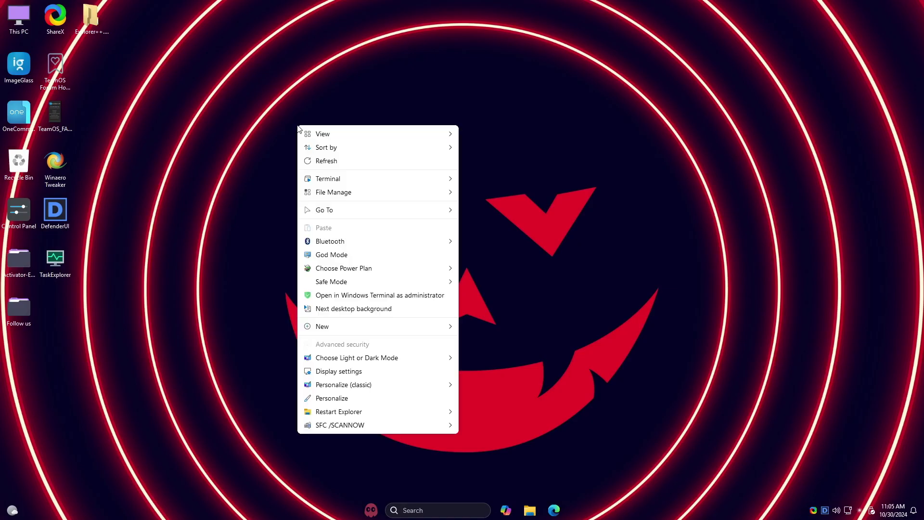
pyautogui.click(327, 310)
pyautogui.rightClick(315, 153)
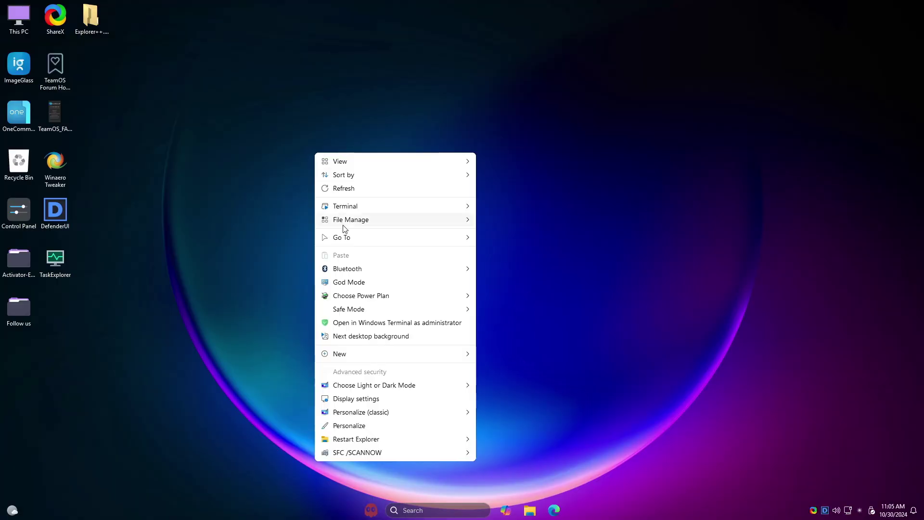
pyautogui.click(358, 336)
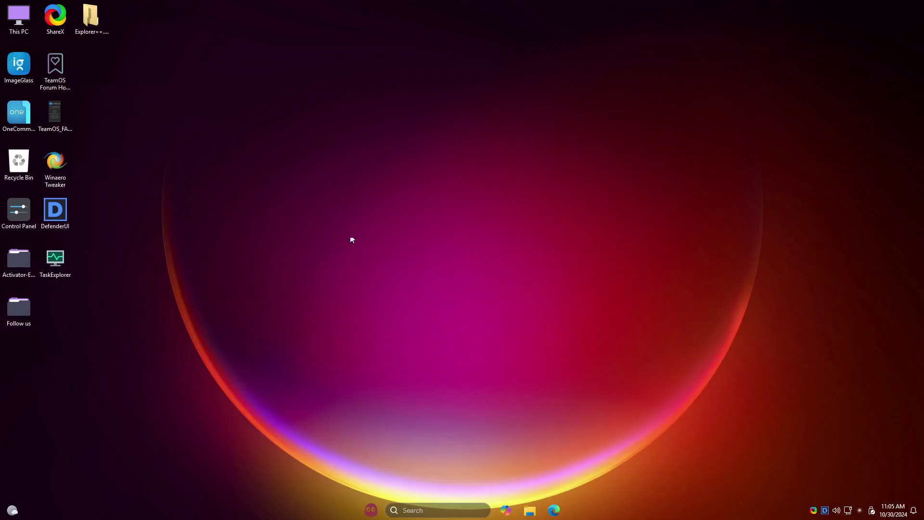
pyautogui.rightClick(308, 167)
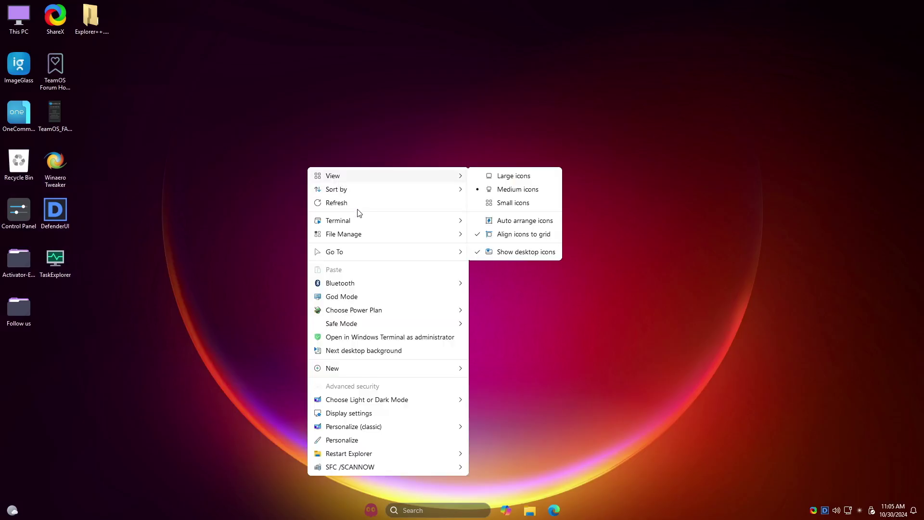
pyautogui.click(343, 352)
pyautogui.rightClick(280, 116)
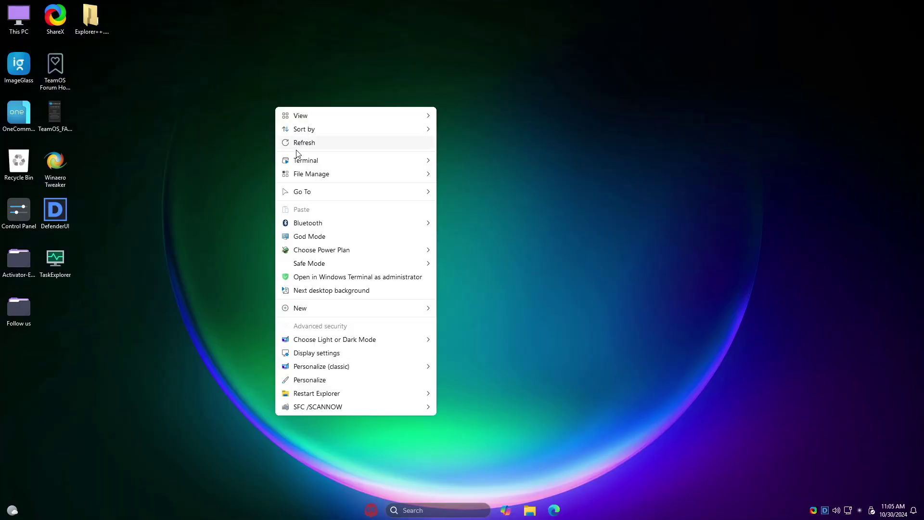
pyautogui.click(308, 288)
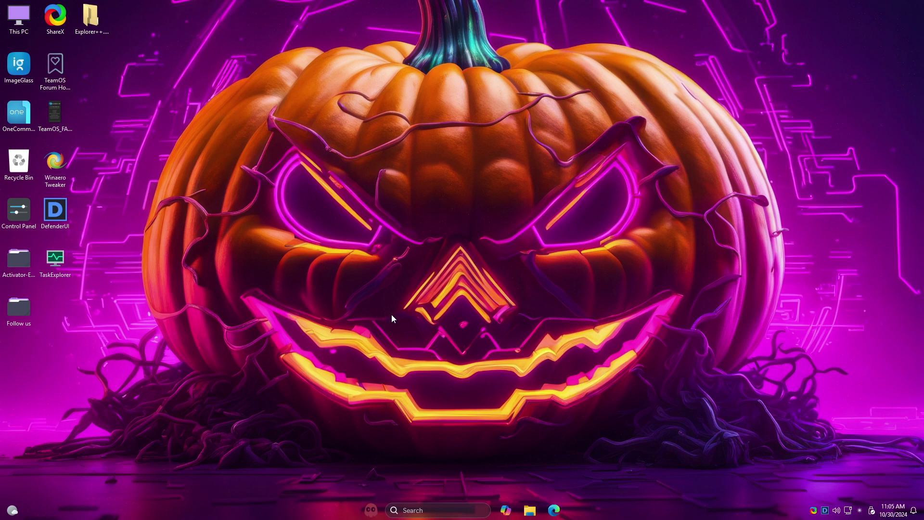
# Step: Open Windows Settings in a maximized window and go to the list of installed apps
pyautogui.press('super+i')
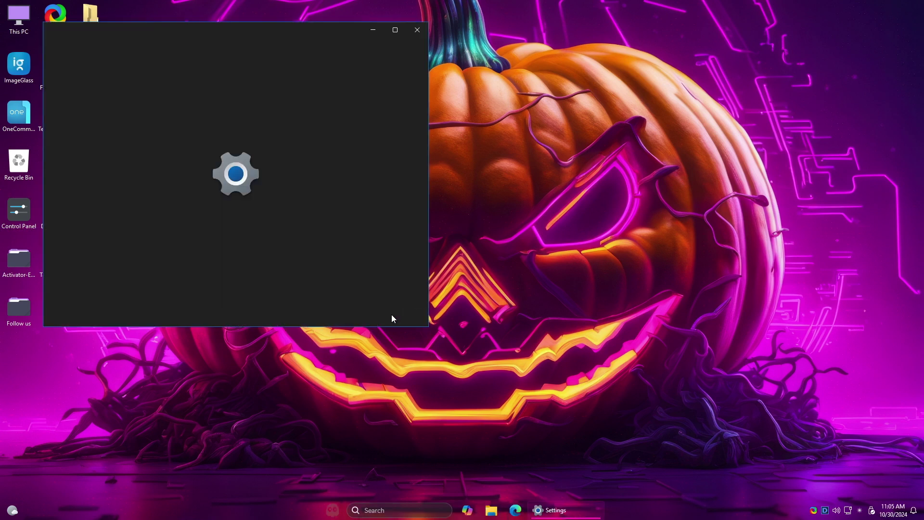
pyautogui.click(395, 30)
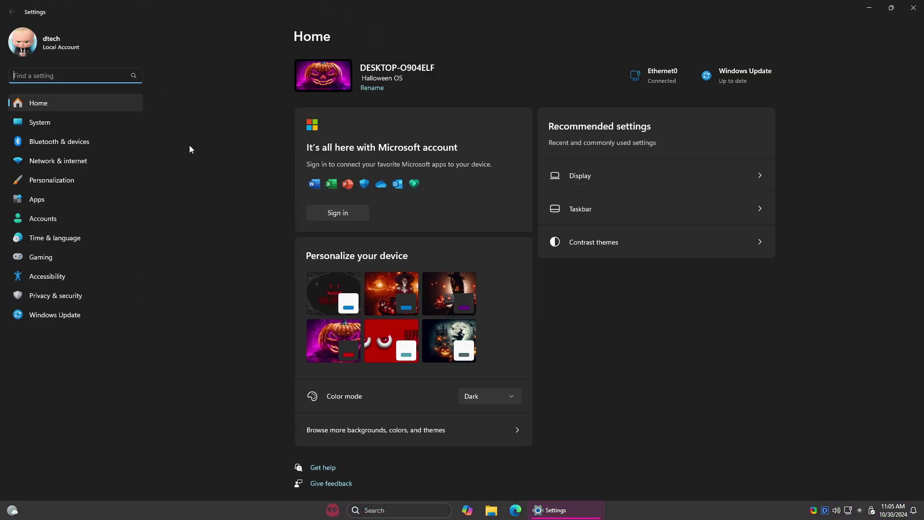
pyautogui.click(31, 202)
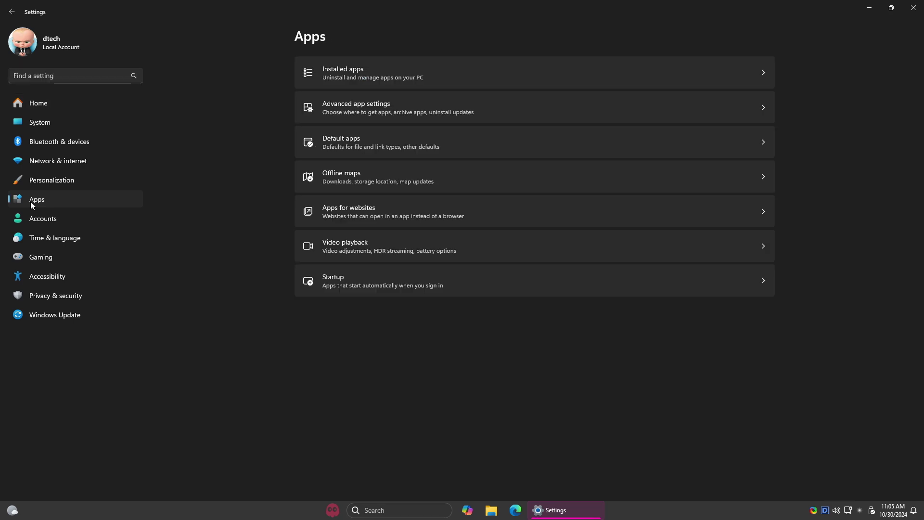
pyautogui.click(350, 71)
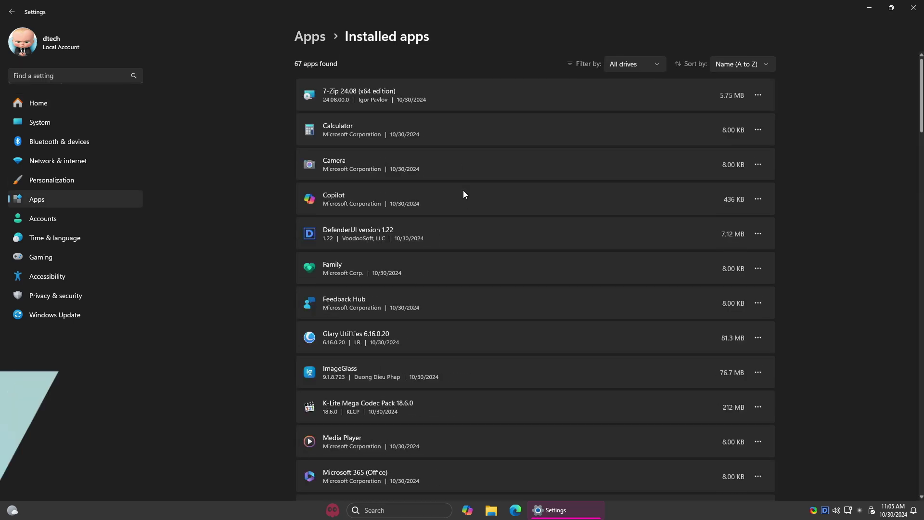
# Step: Examine the full list of installed apps, from 7-Zip through Notepad++ and ShareX to Xbox Live, and go over its earlier entries again
pyautogui.scroll(-15, 463, 192)
pyautogui.scroll(-20, 464, 192)
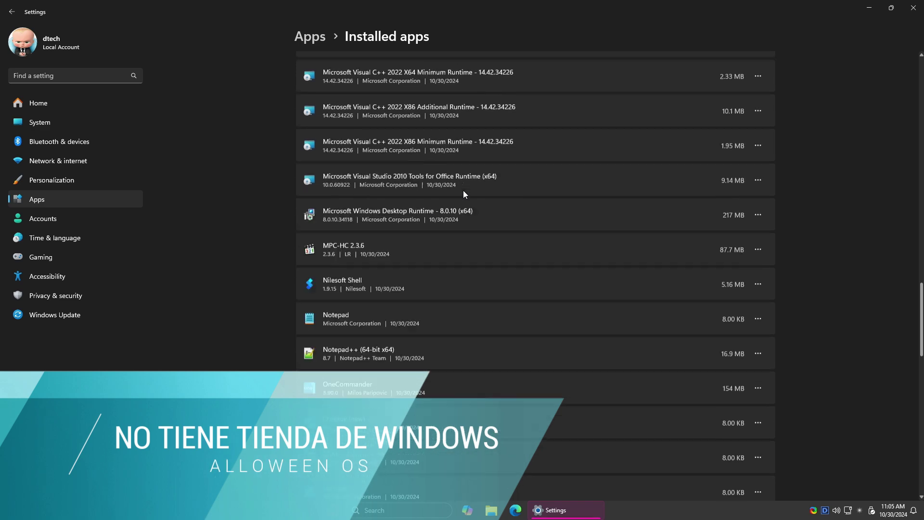
pyautogui.scroll(-3, 463, 193)
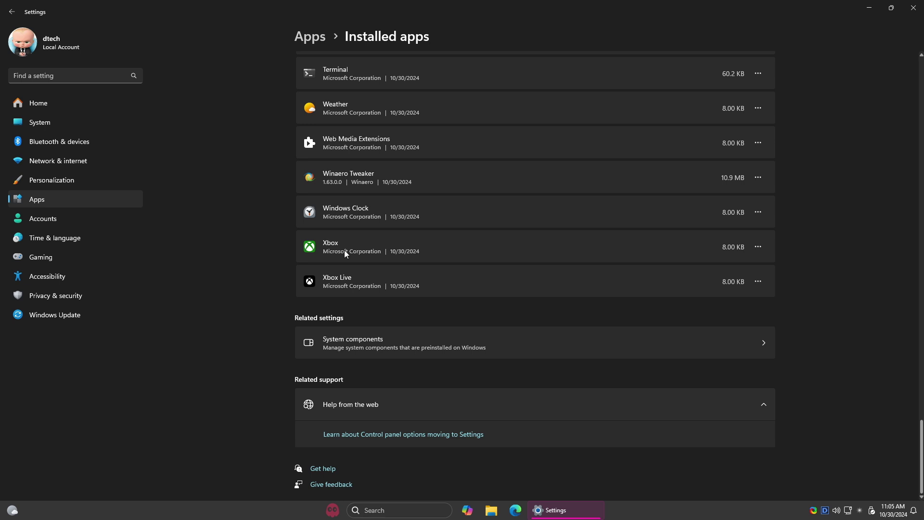
pyautogui.scroll(4, 398, 280)
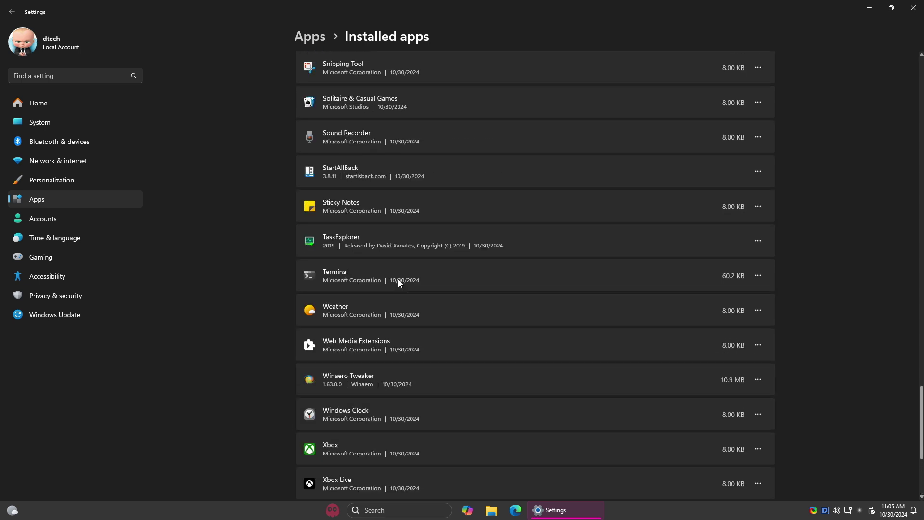
pyautogui.scroll(4, 398, 280)
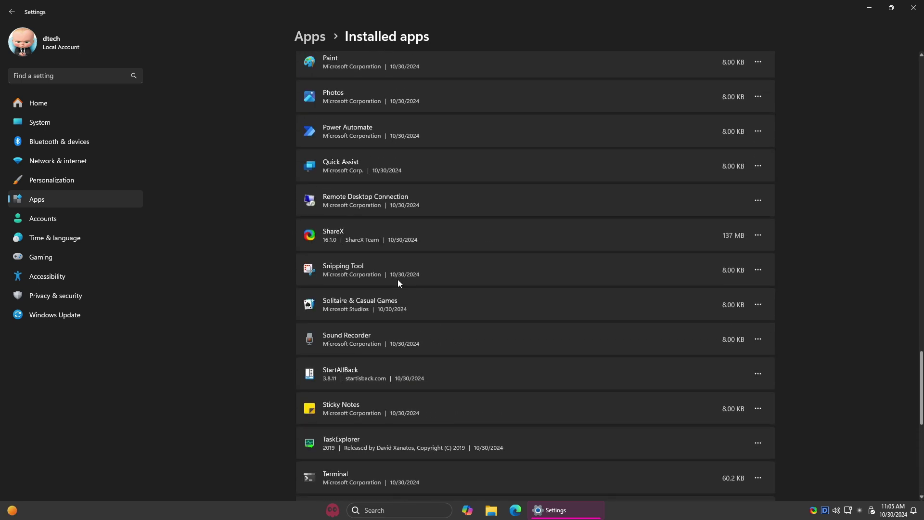
pyautogui.click(554, 511)
pyautogui.click(554, 510)
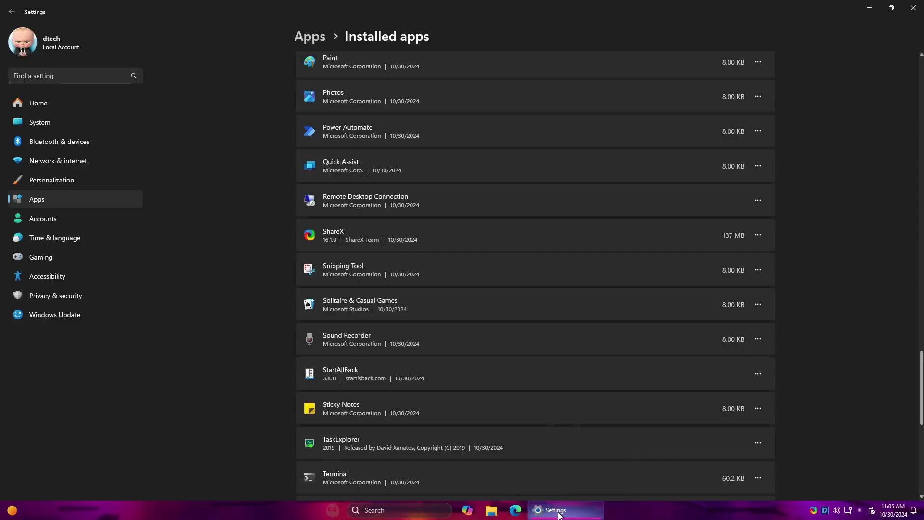
pyautogui.scroll(-7, 476, 425)
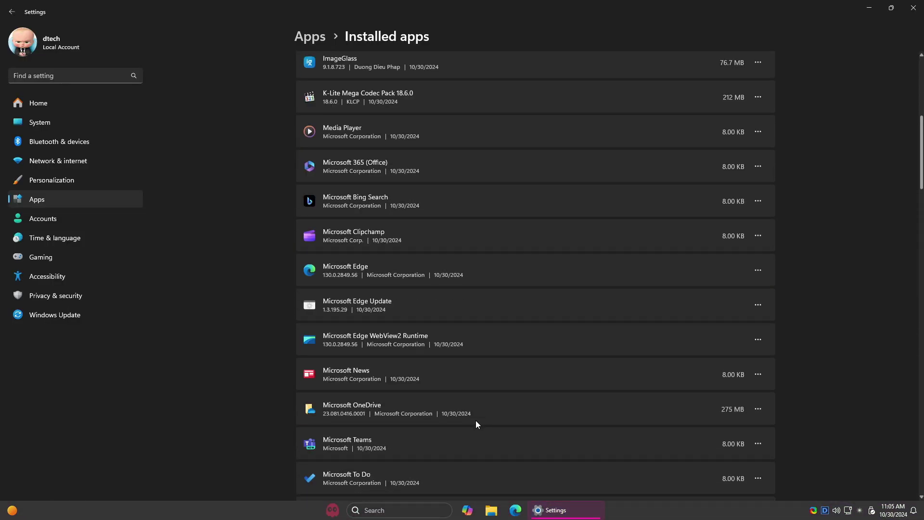
# Step: Go over the installed apps again from Microsoft Edge to the Visual C++ Redistributable entries, returning to the start of the list
pyautogui.scroll(-3, 476, 421)
pyautogui.scroll(-5, 475, 420)
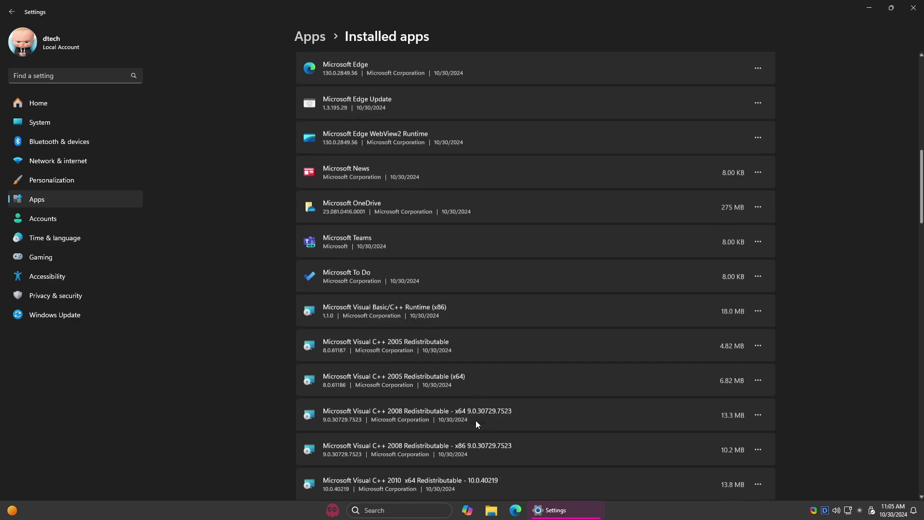
pyautogui.scroll(10, 475, 420)
pyautogui.scroll(3, 476, 420)
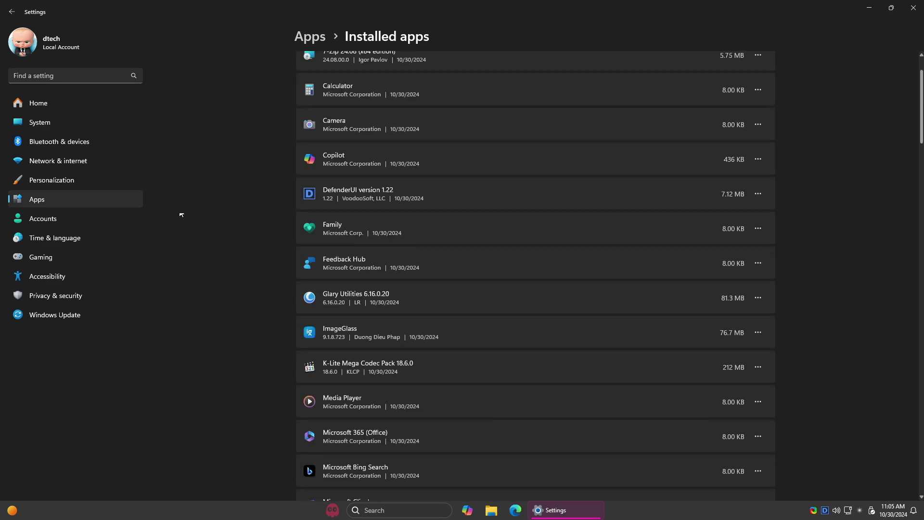
# Step: Check for new updates in Windows Update and close Settings
pyautogui.click(52, 315)
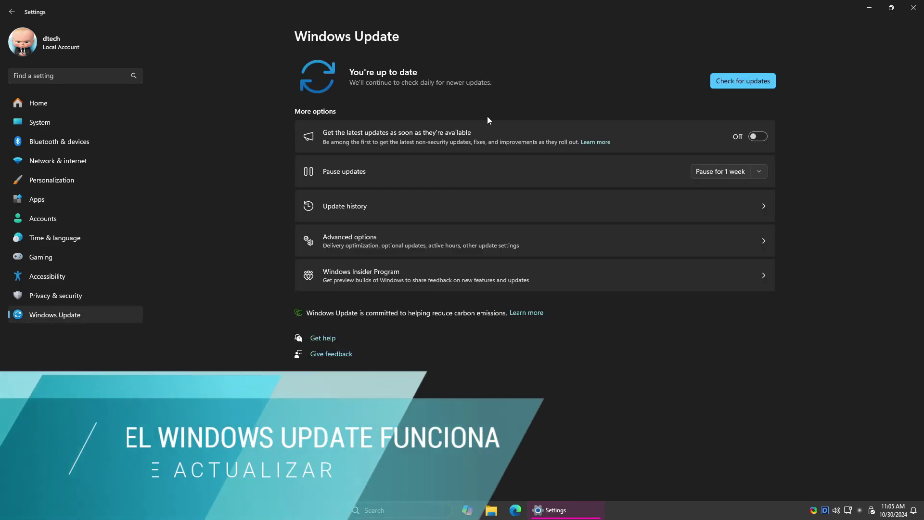
pyautogui.click(727, 85)
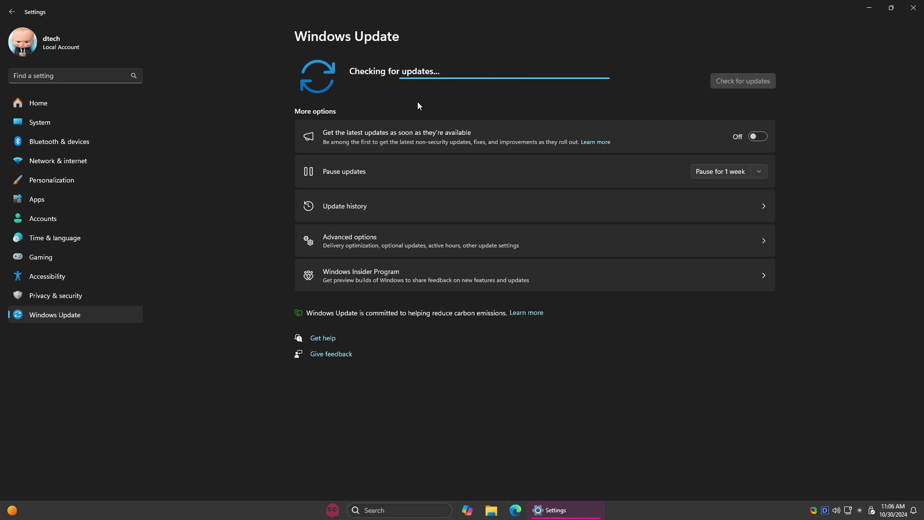
pyautogui.click(913, 8)
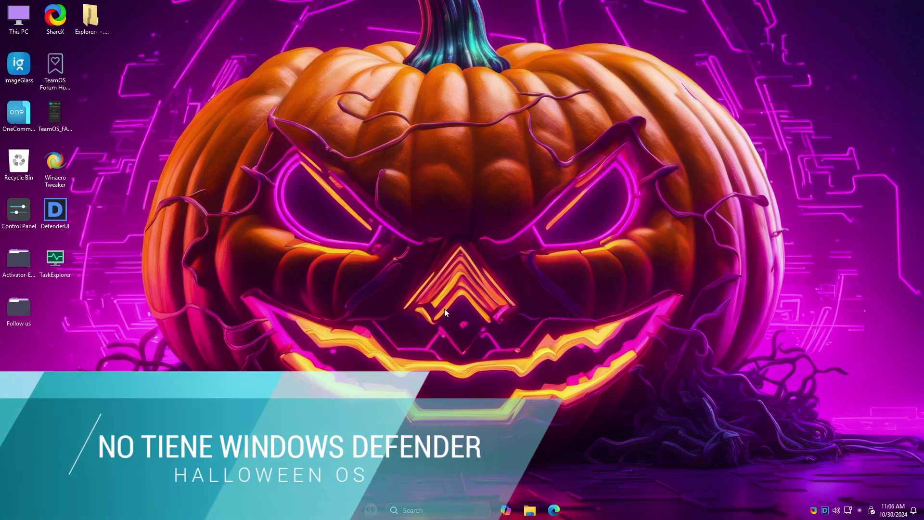
# Step: Open Microsoft Edge, complete its first-run setup without signing in or importing Google data, and close the theme customization page
pyautogui.click(554, 510)
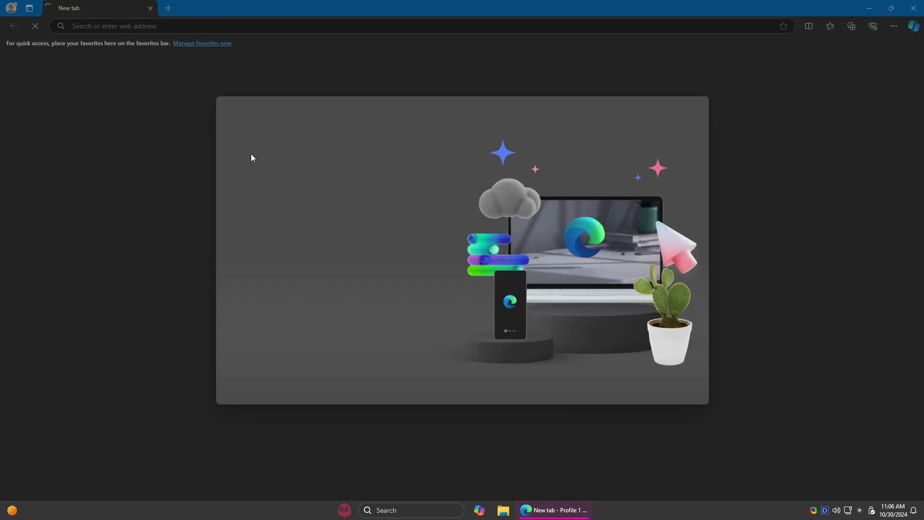
pyautogui.click(342, 350)
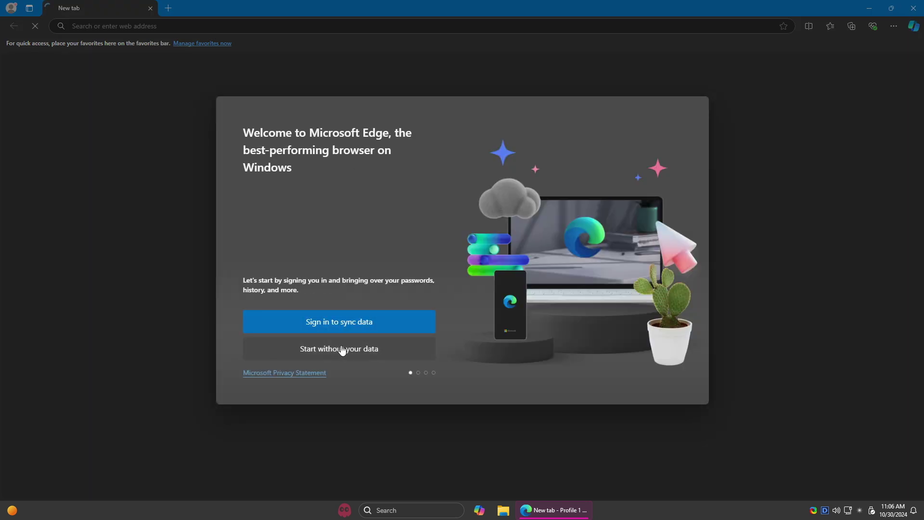
pyautogui.click(318, 350)
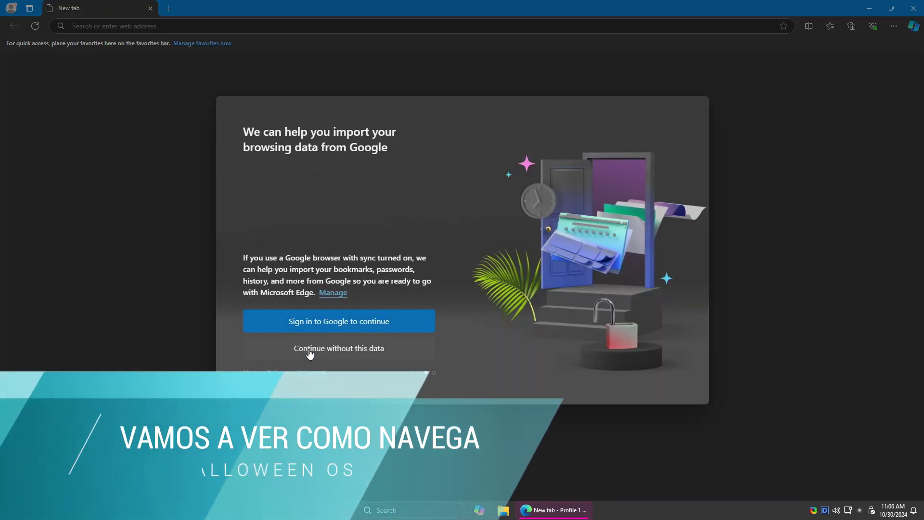
pyautogui.click(333, 354)
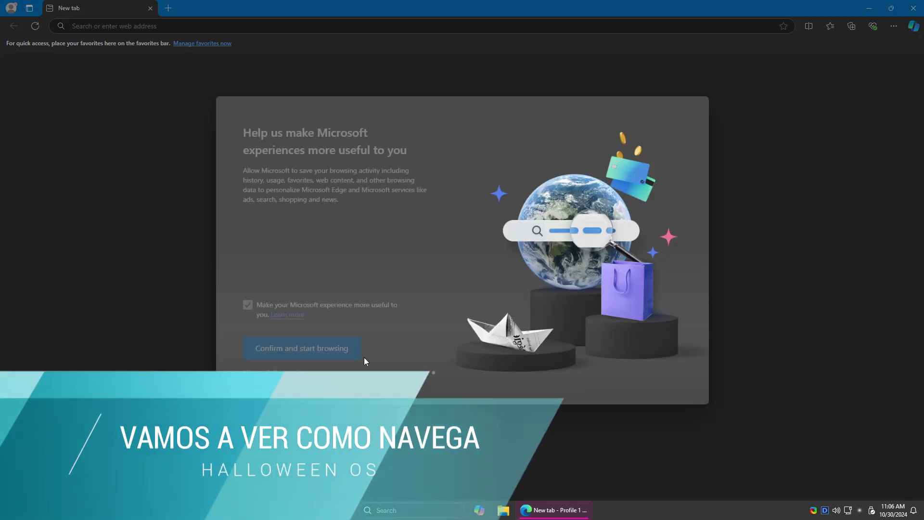
pyautogui.click(314, 351)
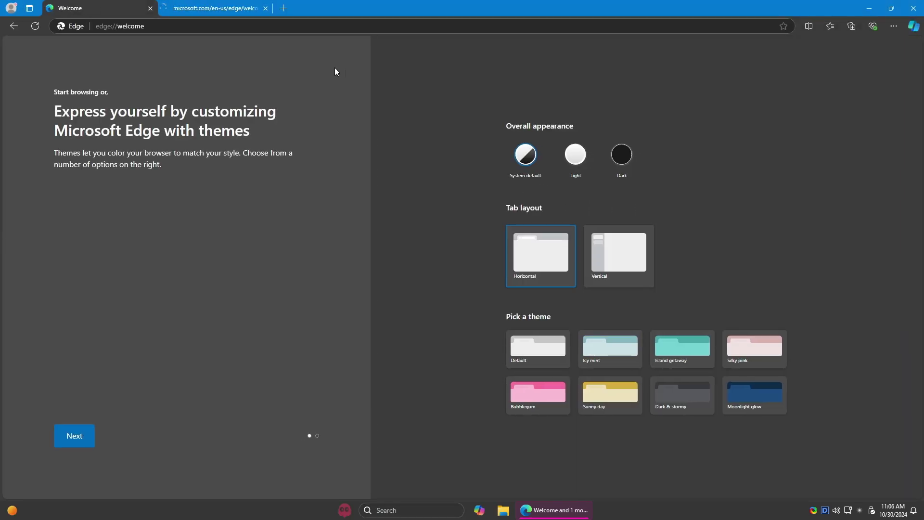
pyautogui.click(149, 9)
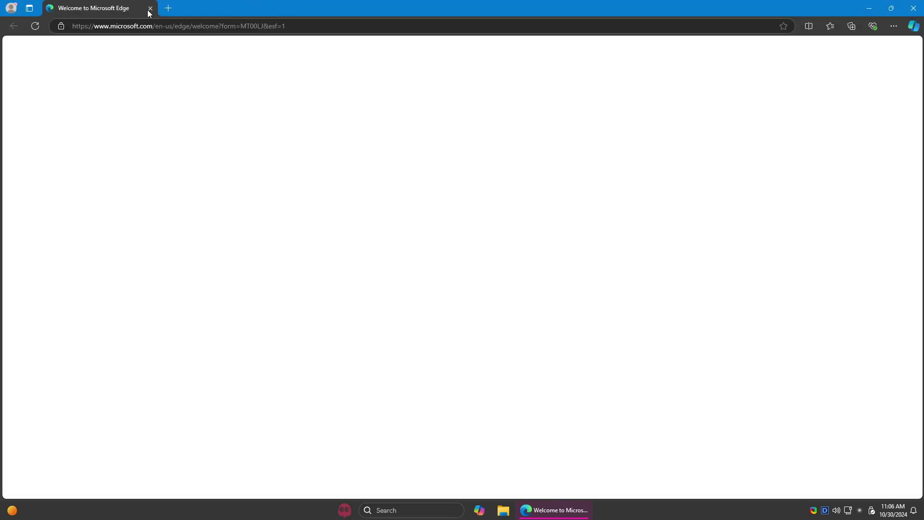
# Step: Search for YouTube in a new browser tab, open the YouTube site and close the leftover search tab
pyautogui.click(174, 9)
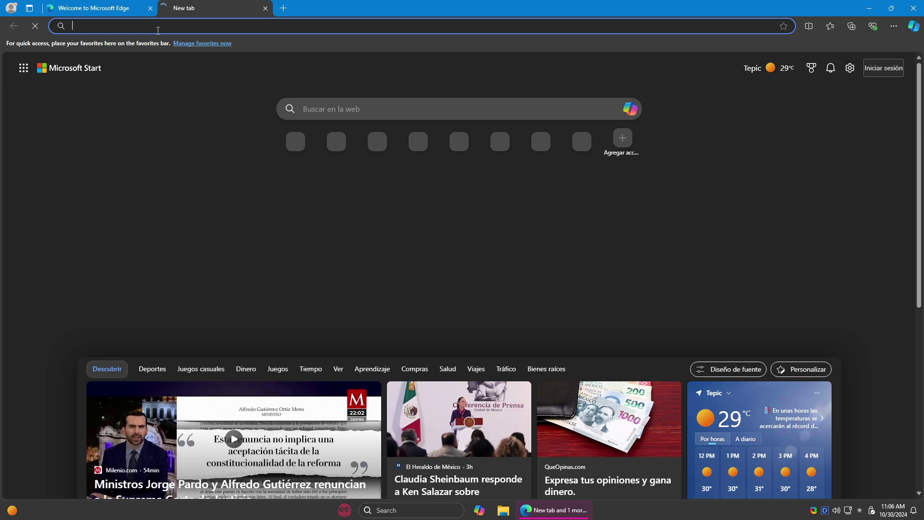
pyautogui.write('yo')
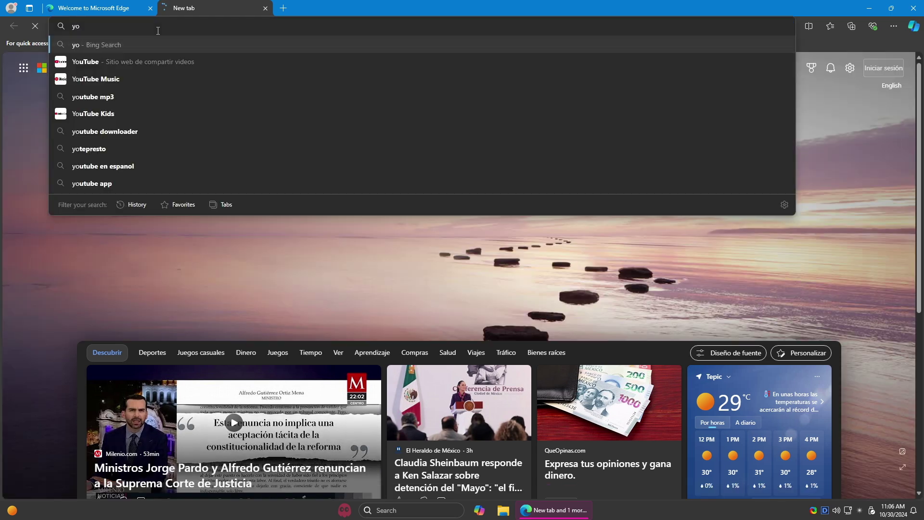
pyautogui.write('utu')
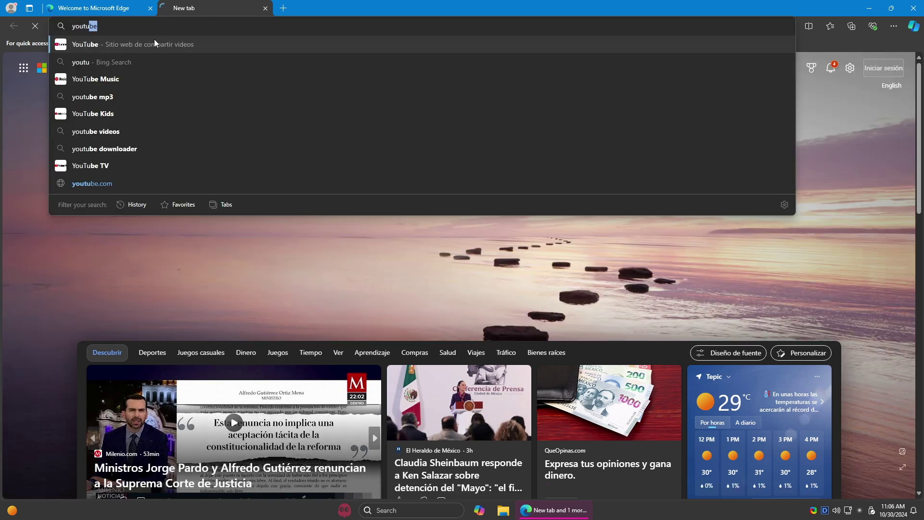
pyautogui.click(154, 43)
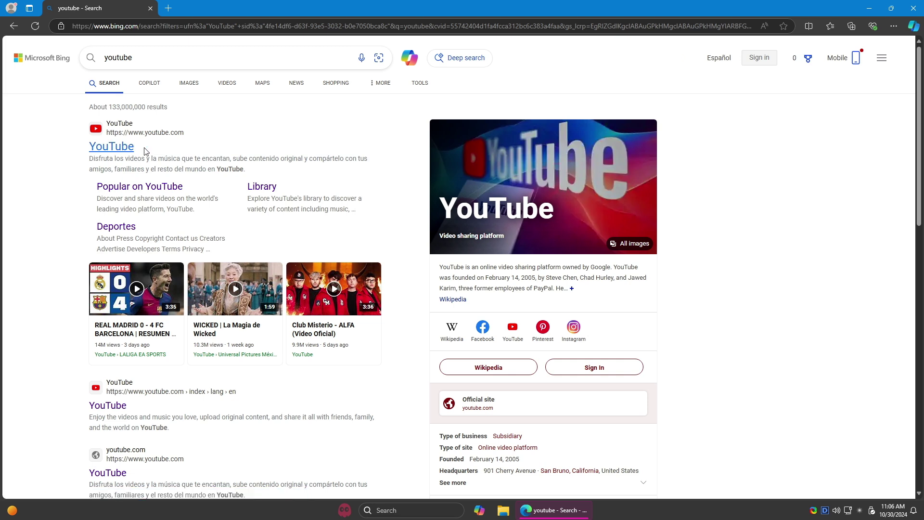
pyautogui.click(144, 150)
pyautogui.click(150, 9)
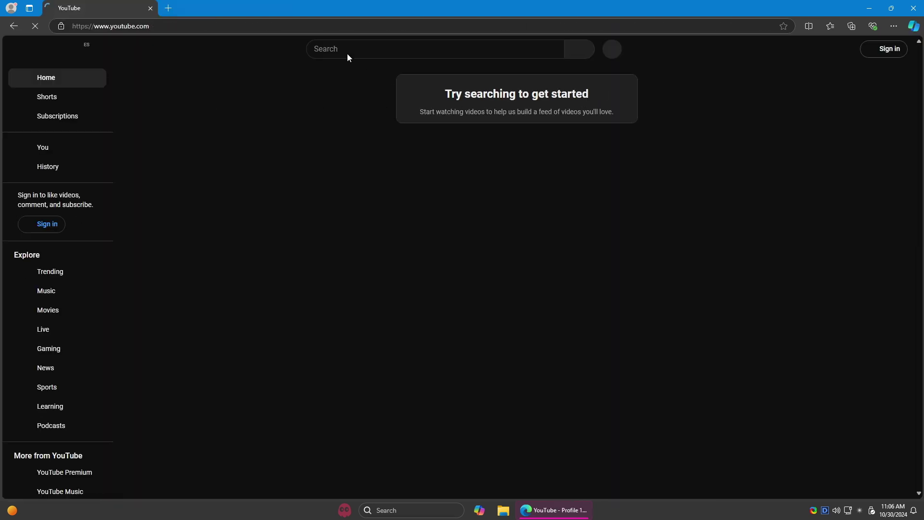
# Step: Search YouTube for "dtech usb english" and open the D-TECH USB | SYSTEMS channel
pyautogui.click(345, 49)
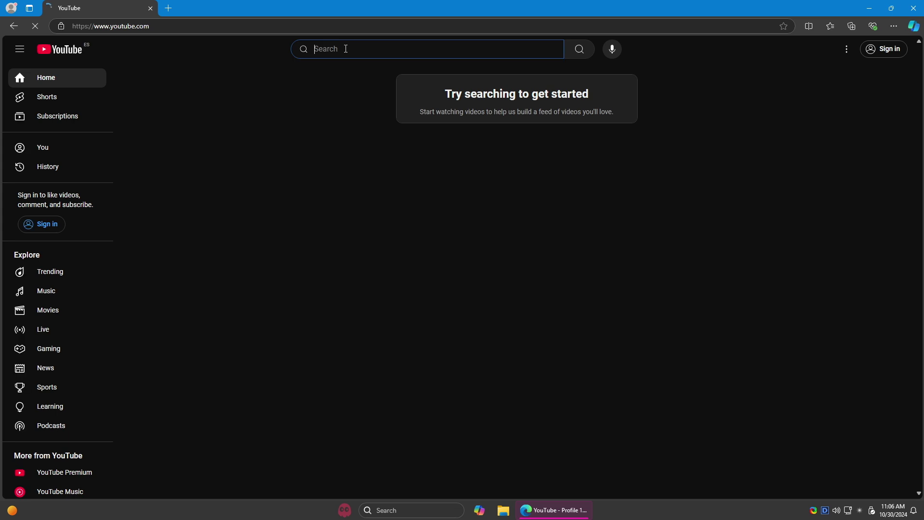
pyautogui.write('dtech usb e')
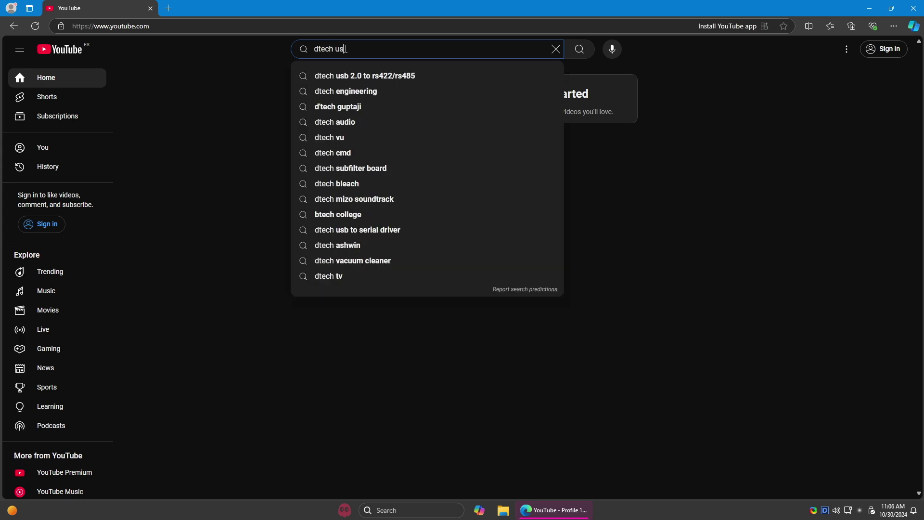
pyautogui.write('nglish')
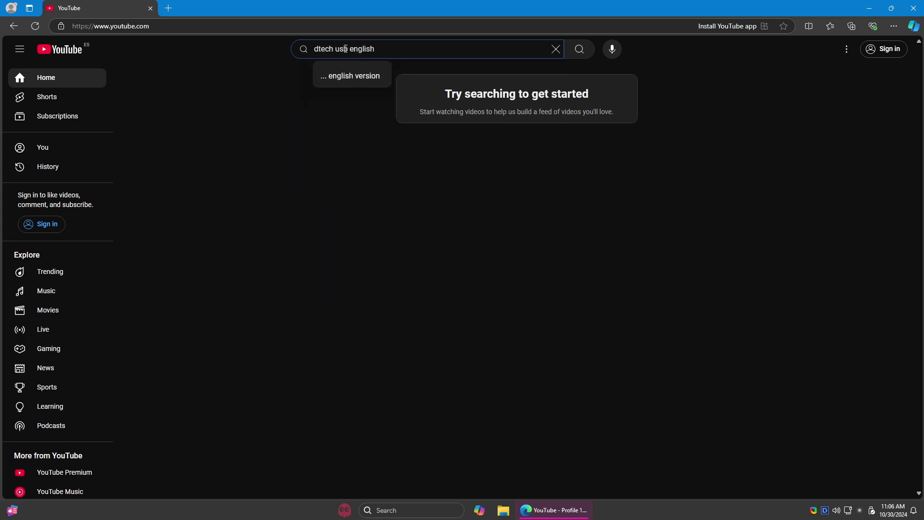
pyautogui.press('Return')
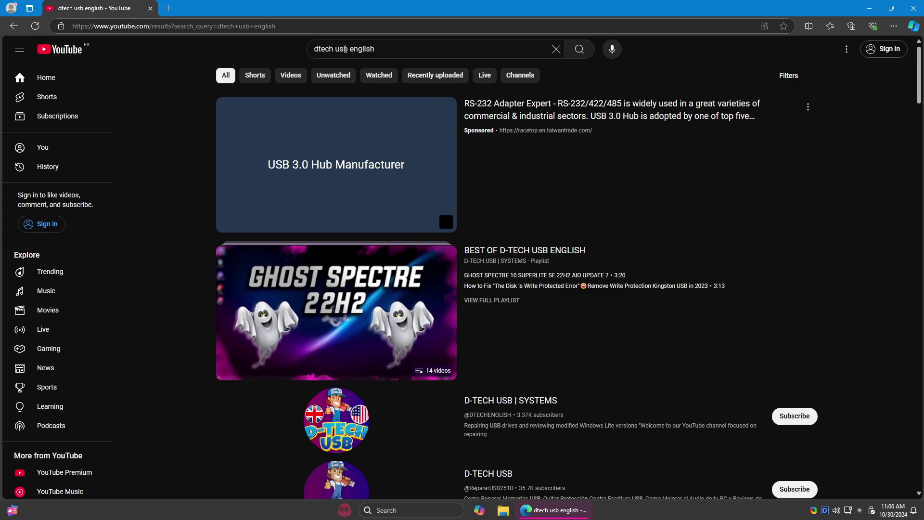
pyautogui.click(493, 400)
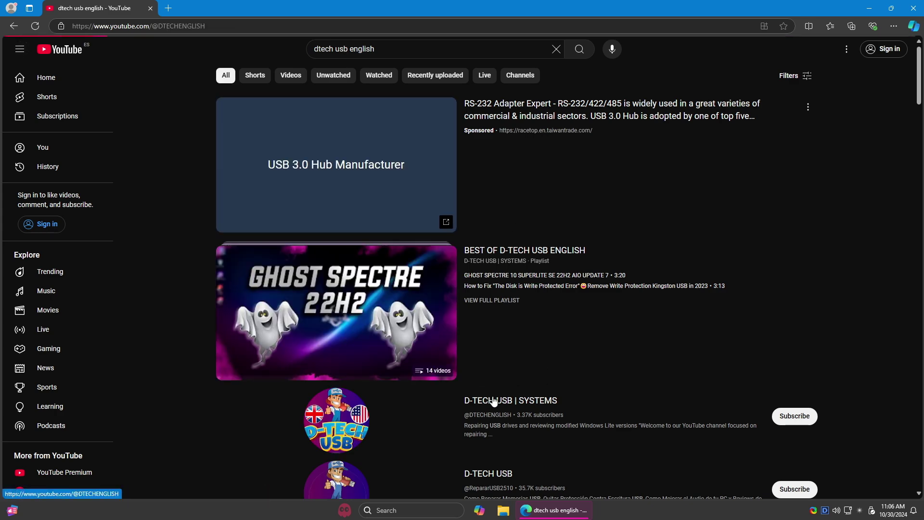
# Step: Examine the channel's home page from the featured video through its video rows and playlists, and return to the banner
pyautogui.scroll(-3, 544, 329)
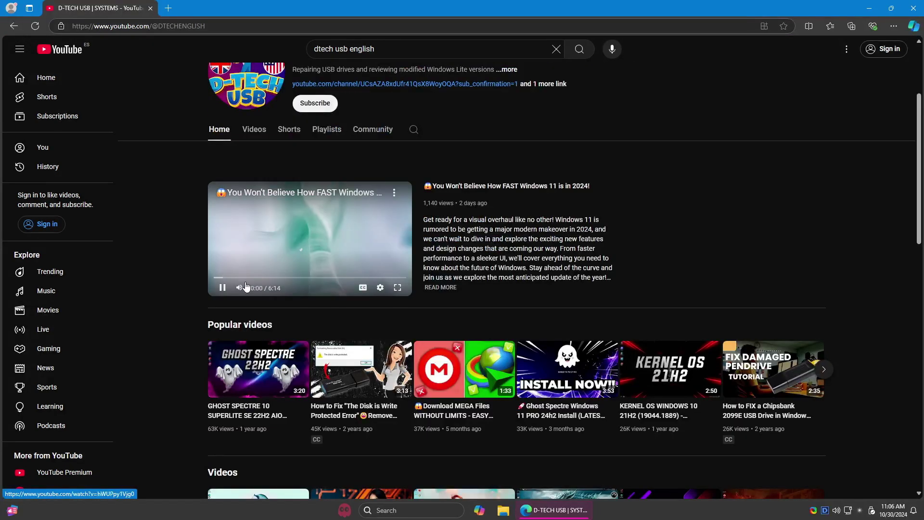
pyautogui.scroll(-15, 417, 296)
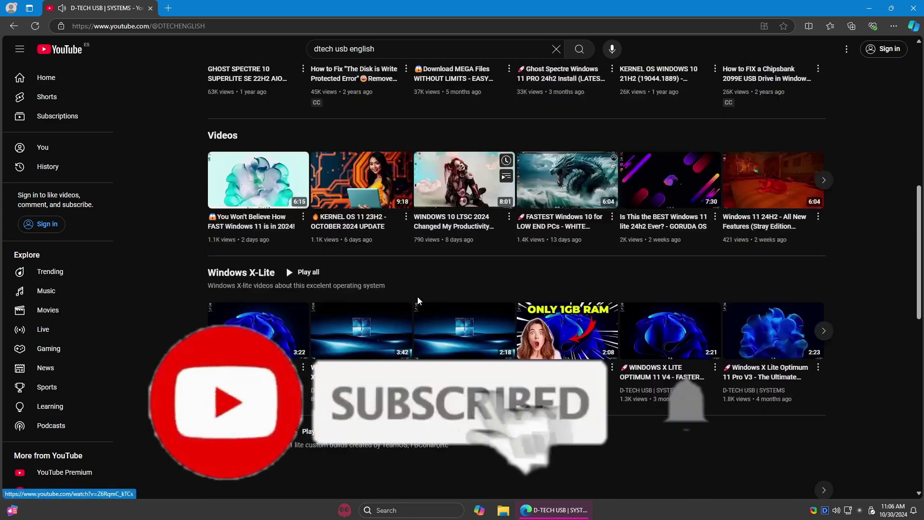
pyautogui.scroll(-3, 418, 296)
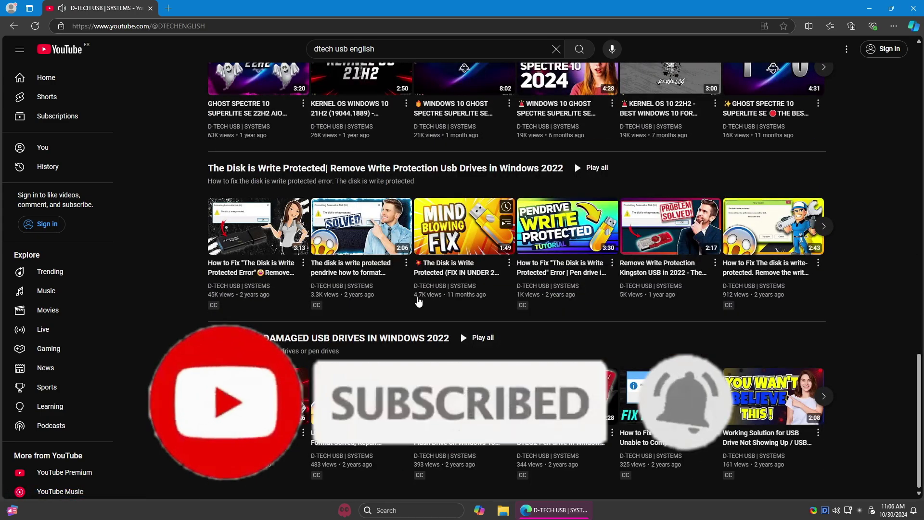
pyautogui.scroll(1, 417, 296)
pyautogui.scroll(20, 418, 299)
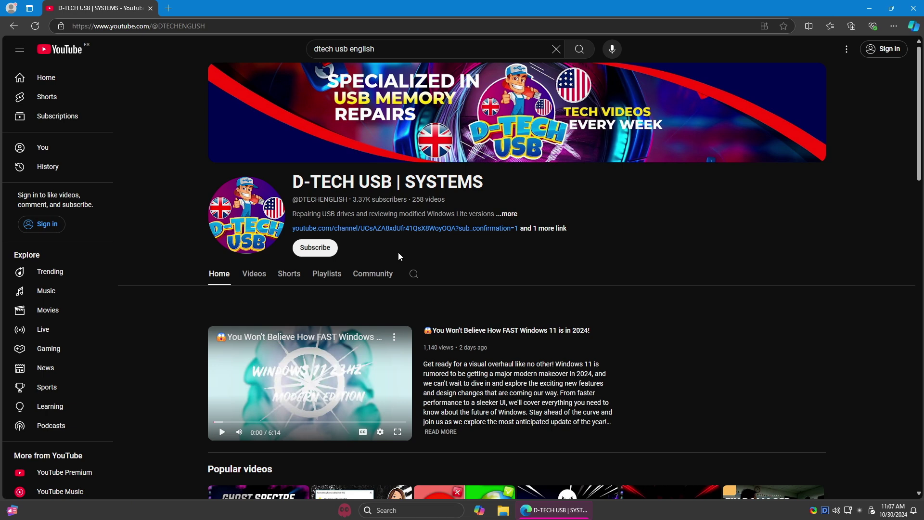
# Step: Search the web for "pexels" in a new tab, open the Pexels site in place of the results, and browse its free stock photos
pyautogui.click(169, 8)
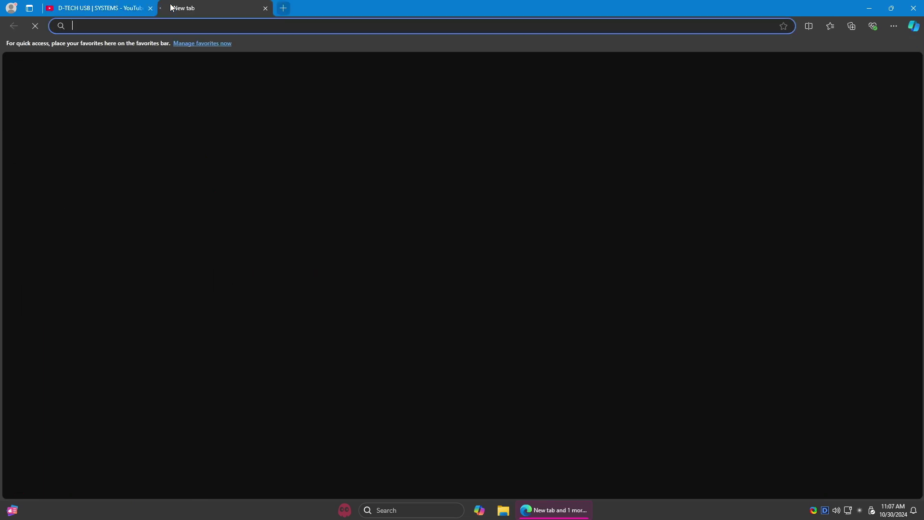
pyautogui.write('pexels')
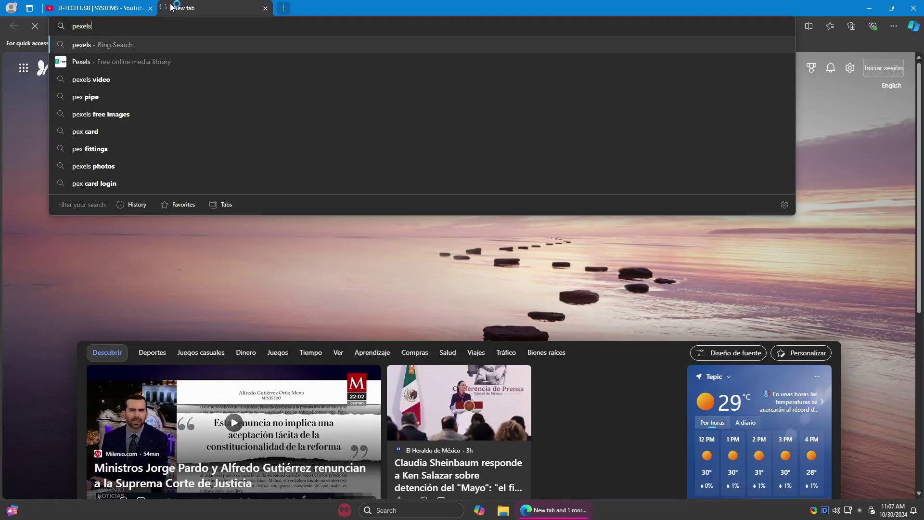
pyautogui.press('Return')
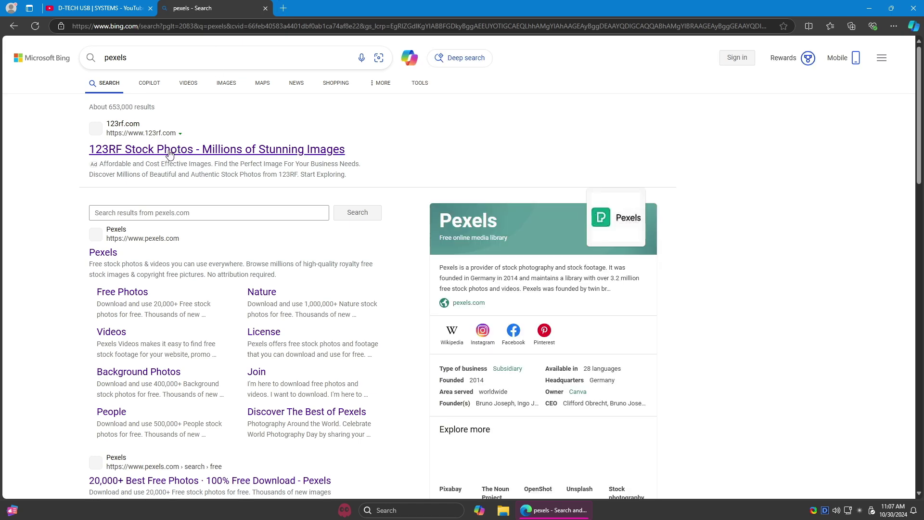
pyautogui.click(106, 255)
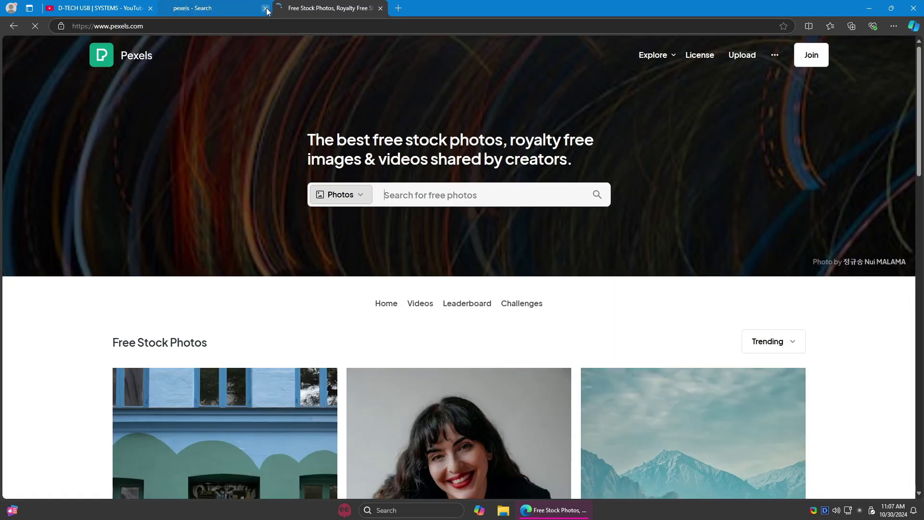
pyautogui.click(267, 8)
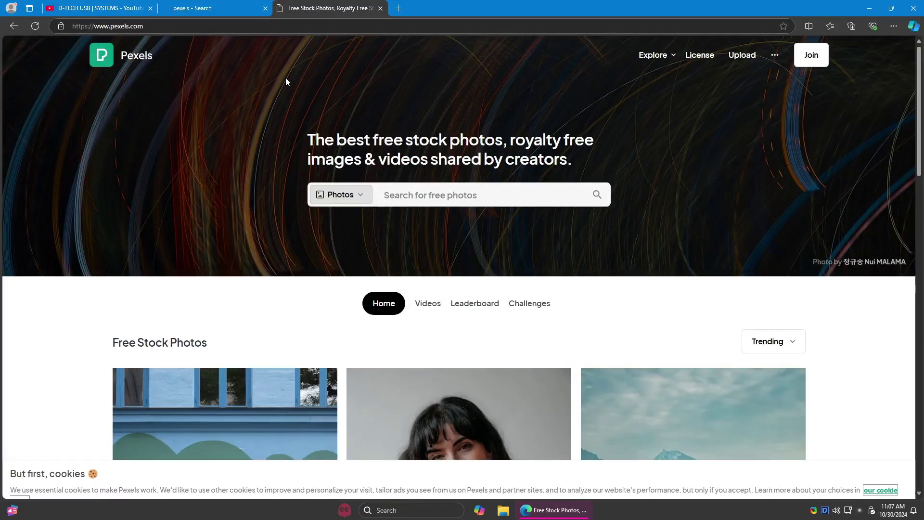
pyautogui.scroll(-15, 432, 215)
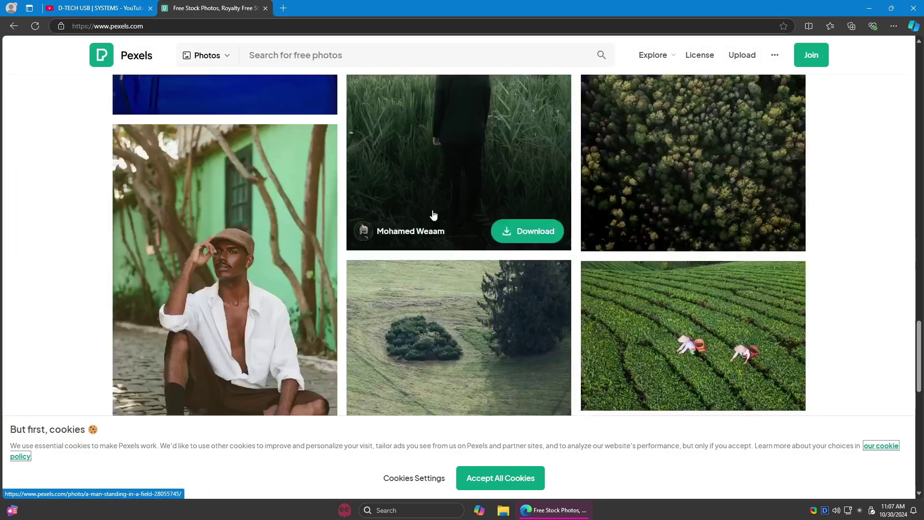
pyautogui.scroll(5, 434, 215)
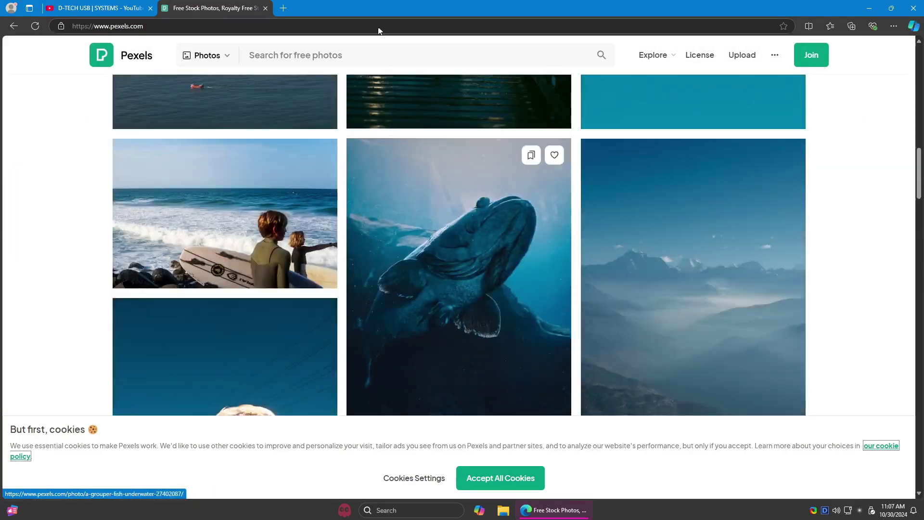
# Step: Search the web for "audionautix" in a new tab, open the AudionautiX free music site and browse its home page
pyautogui.click(283, 8)
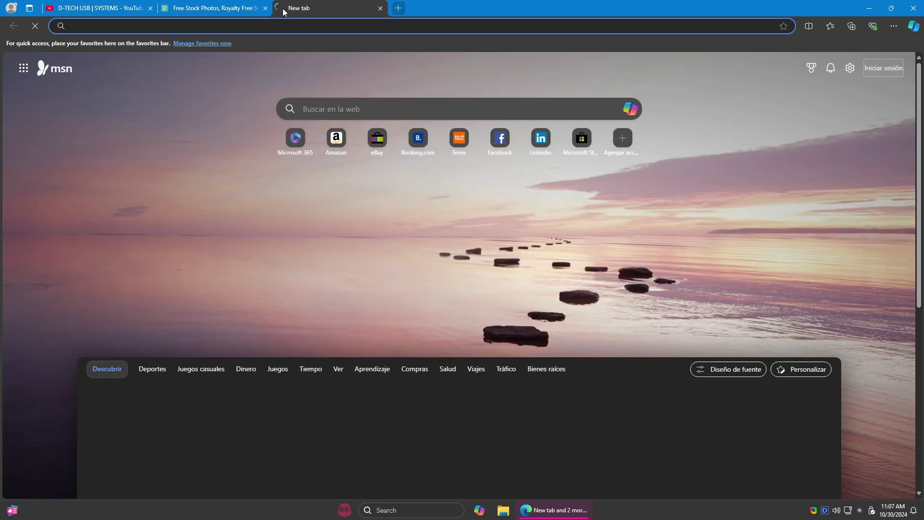
pyautogui.write('audionautix')
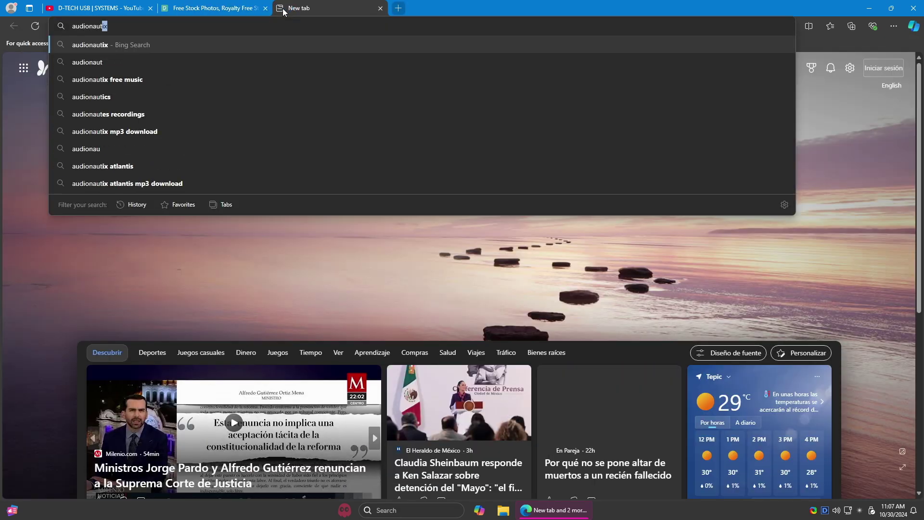
pyautogui.click(90, 47)
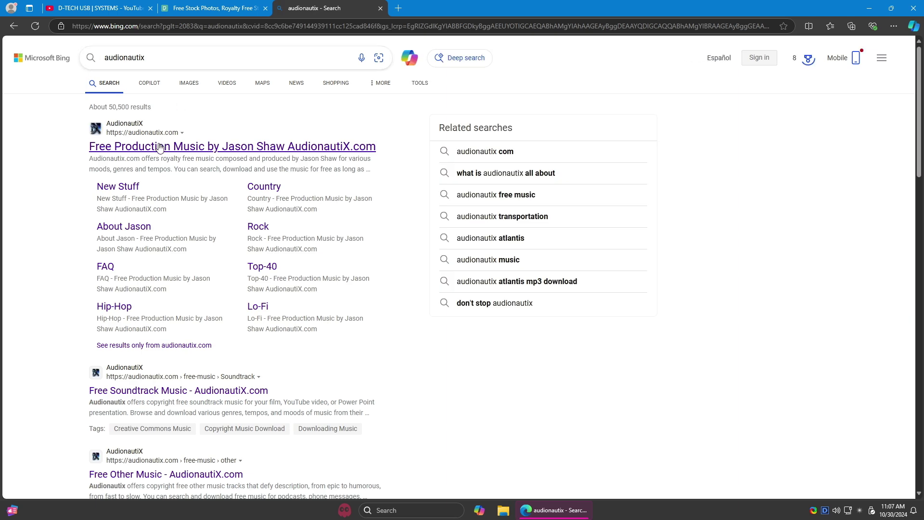
pyautogui.click(160, 148)
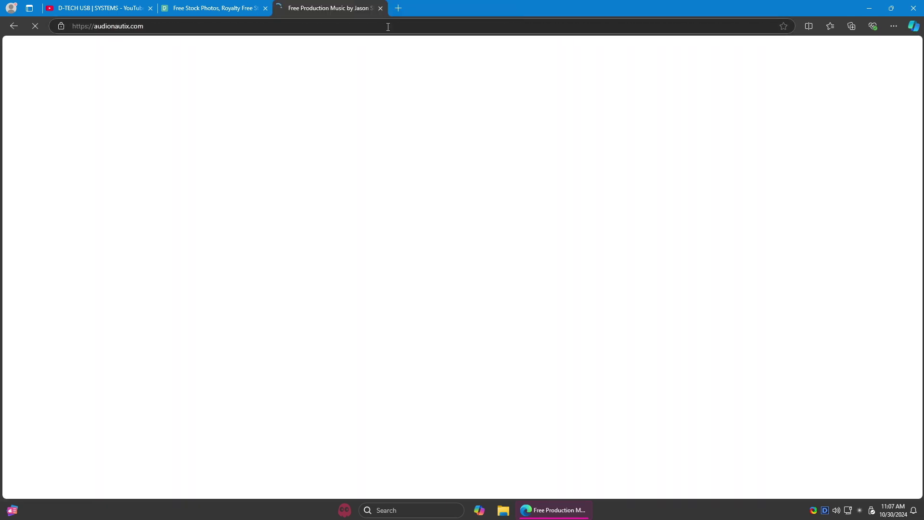
pyautogui.scroll(-15, 498, 179)
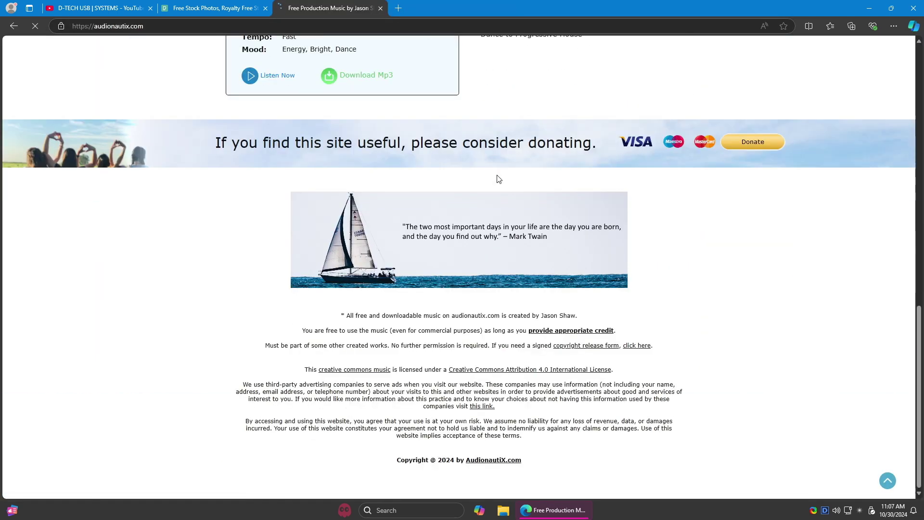
pyautogui.scroll(15, 498, 179)
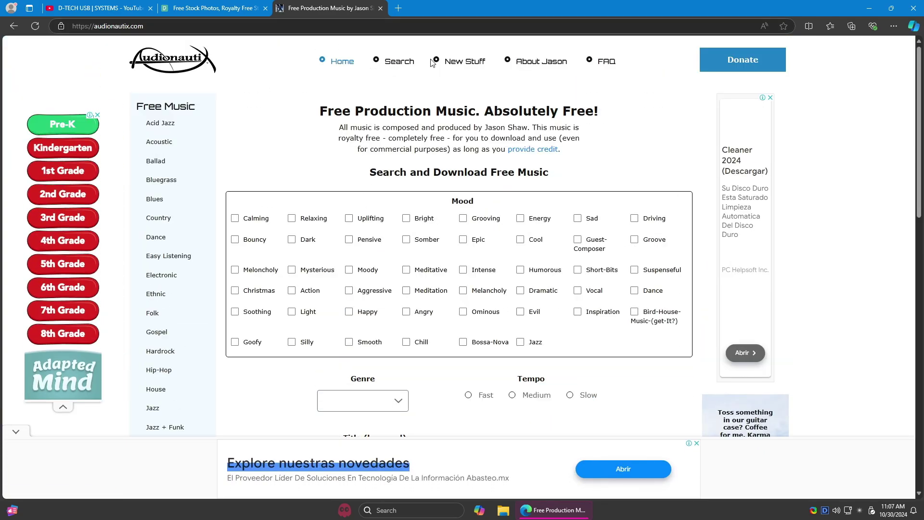
# Step: Minimize the browser, open Task Manager and examine CPU and memory performance with the three browser tabs open
pyautogui.click(868, 8)
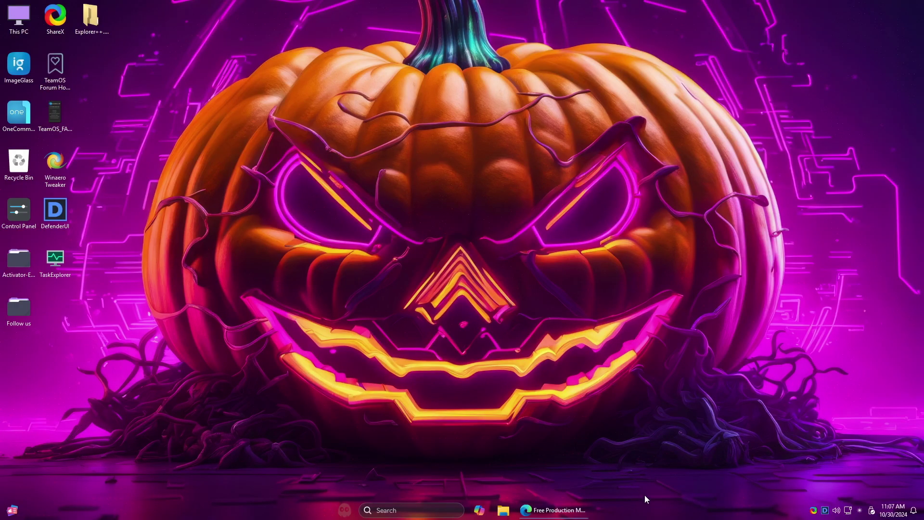
pyautogui.rightClick(657, 499)
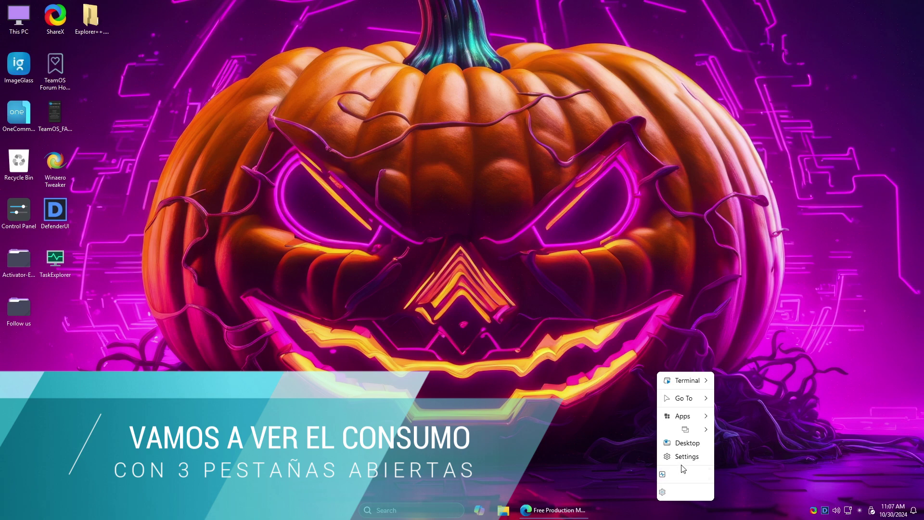
pyautogui.click(554, 359)
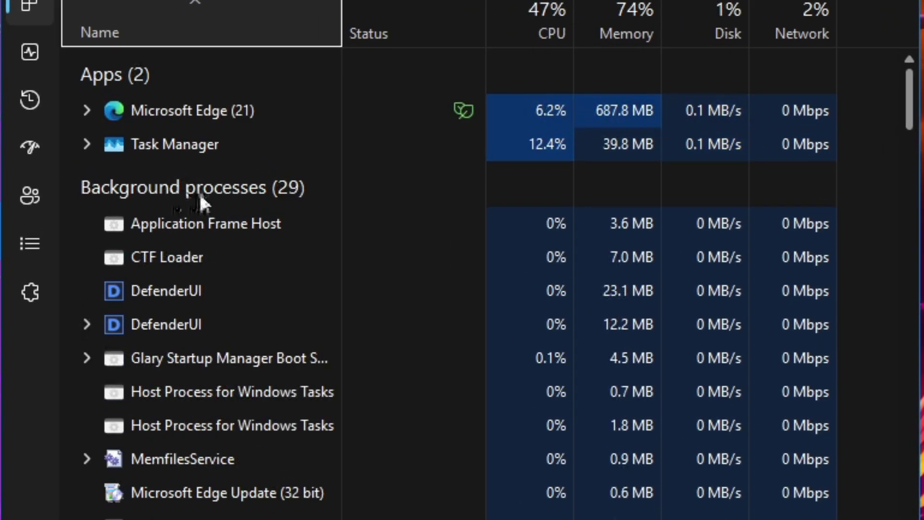
pyautogui.click(29, 51)
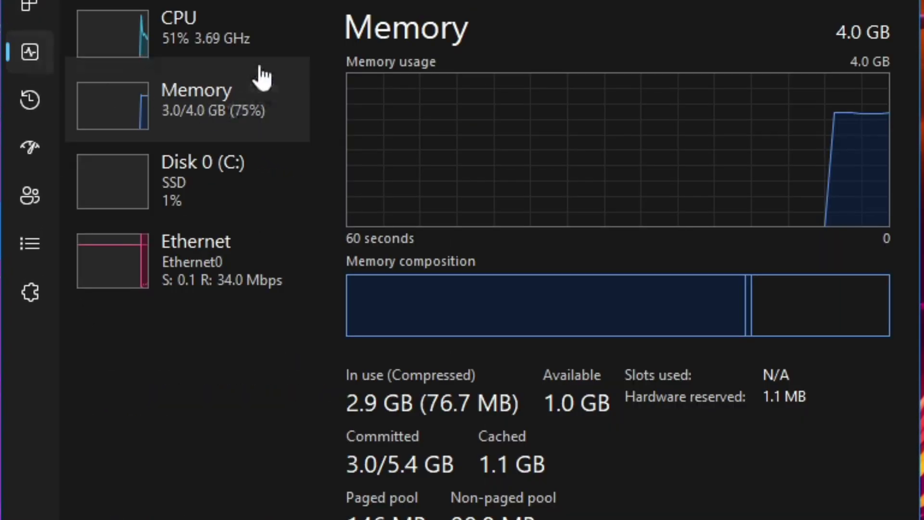
pyautogui.click(233, 47)
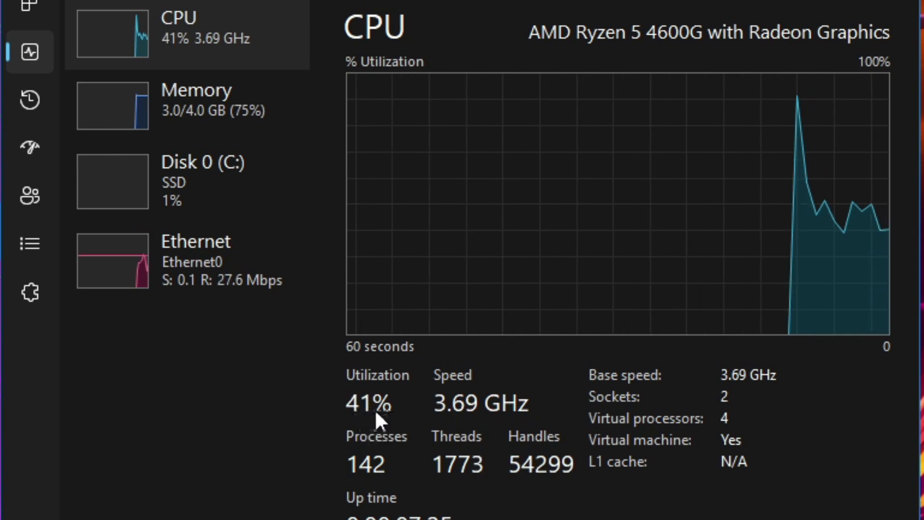
pyautogui.click(202, 133)
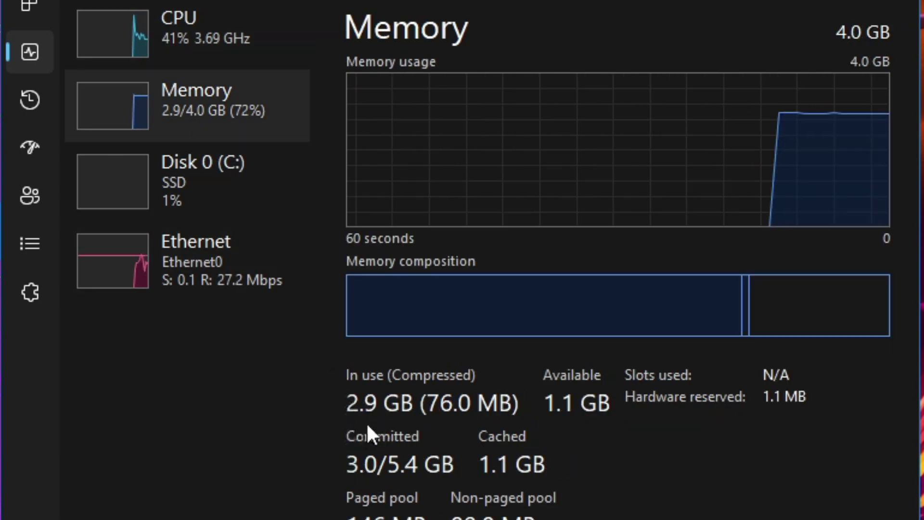